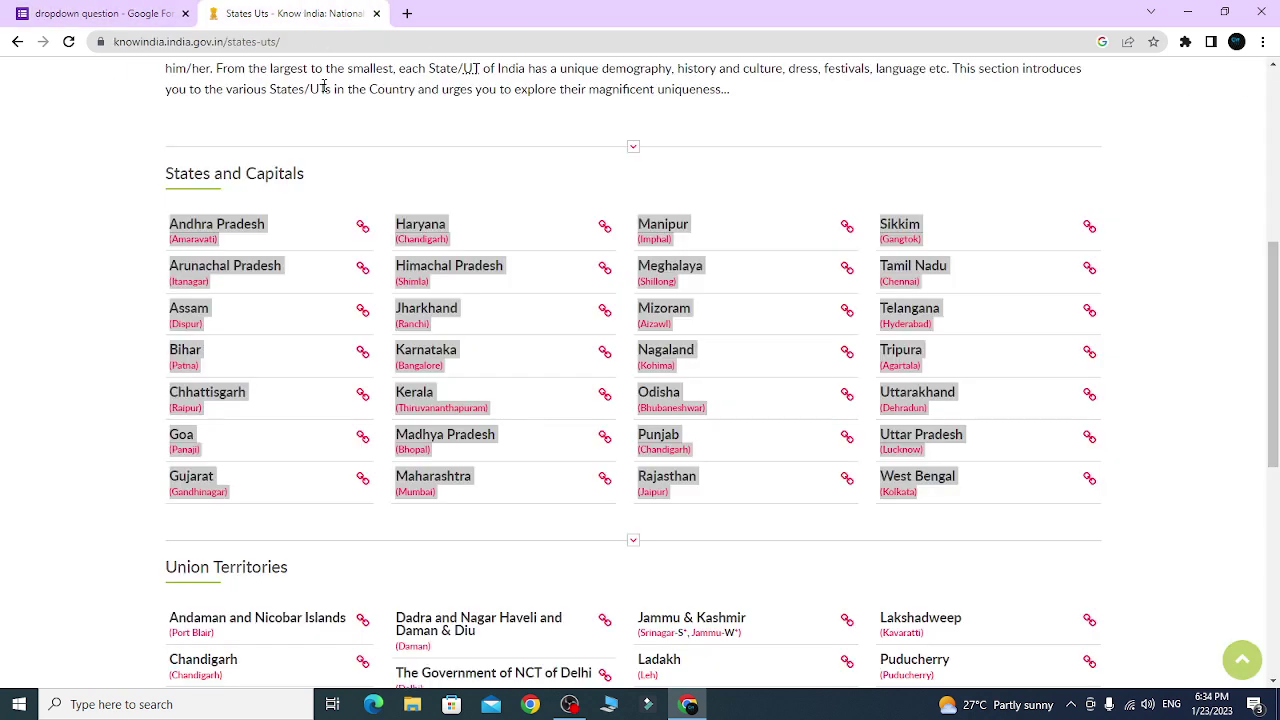
# - Return to the dropdown question form and change the first question's title to "name of employee"
pyautogui.click(57, 12)
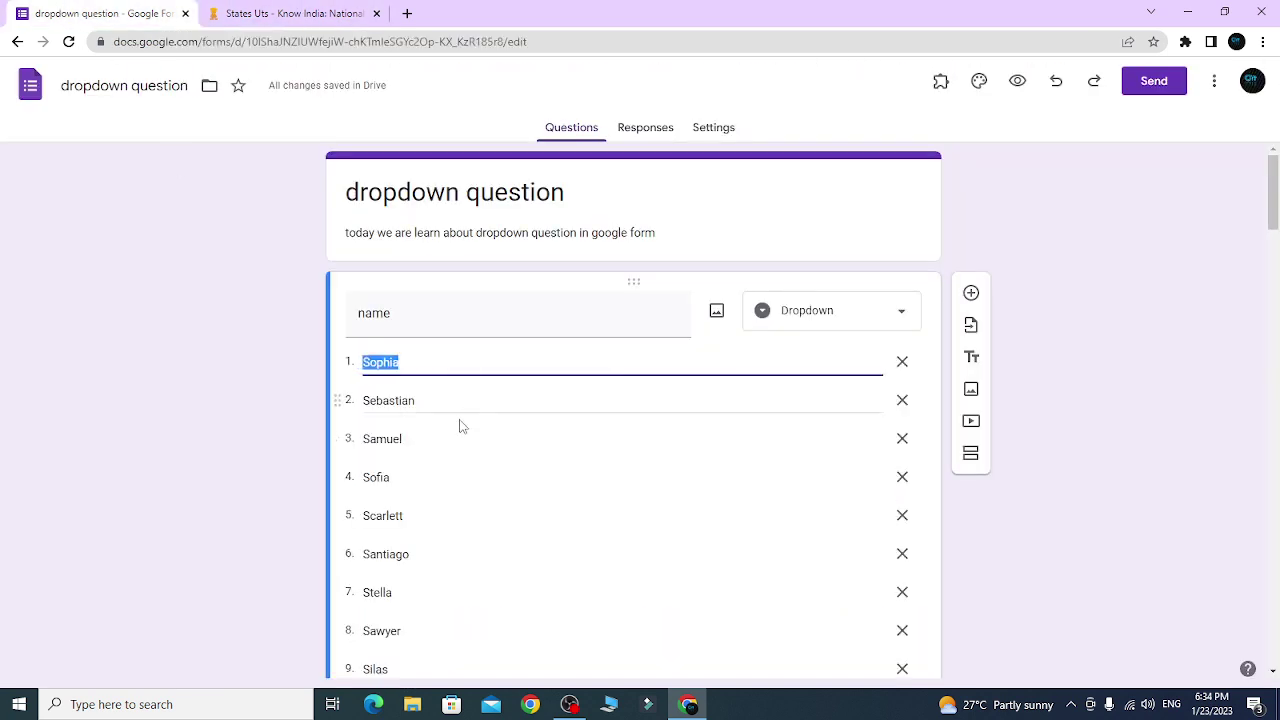
pyautogui.scroll(-2, 414, 431)
pyautogui.scroll(2, 426, 211)
pyautogui.doubleClick(420, 314)
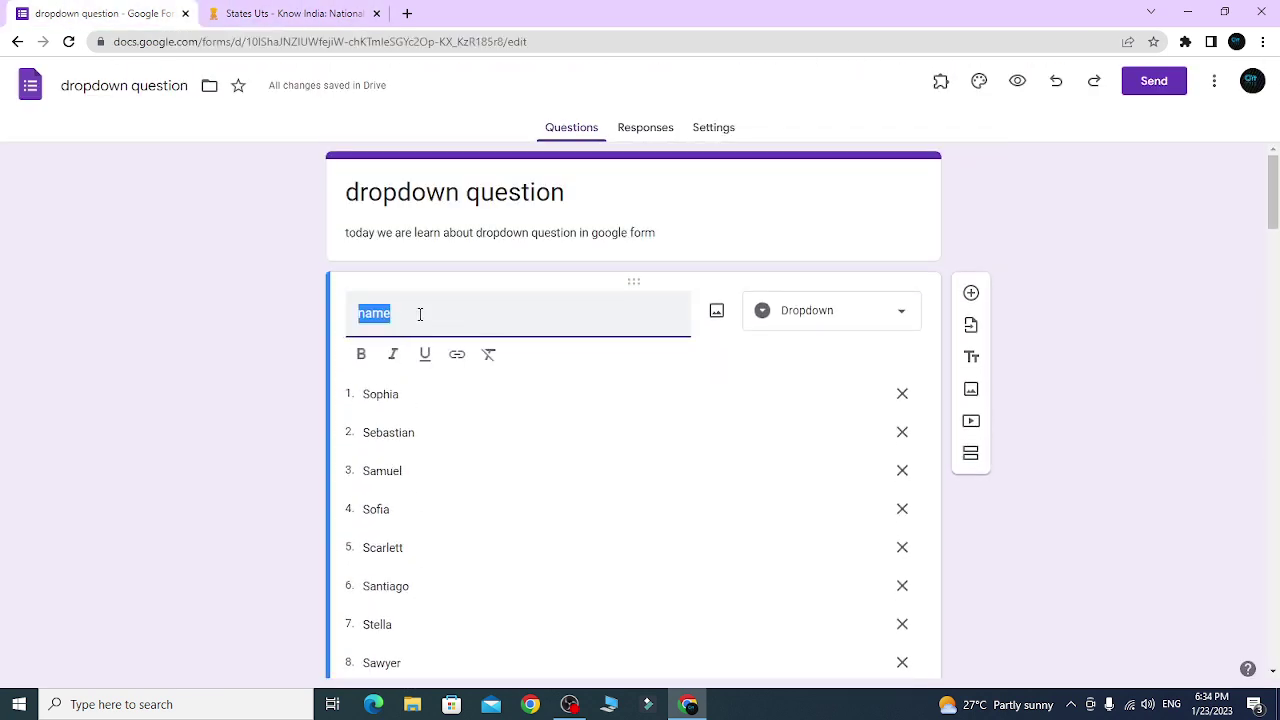
pyautogui.click(420, 314)
pyautogui.write('of employee')
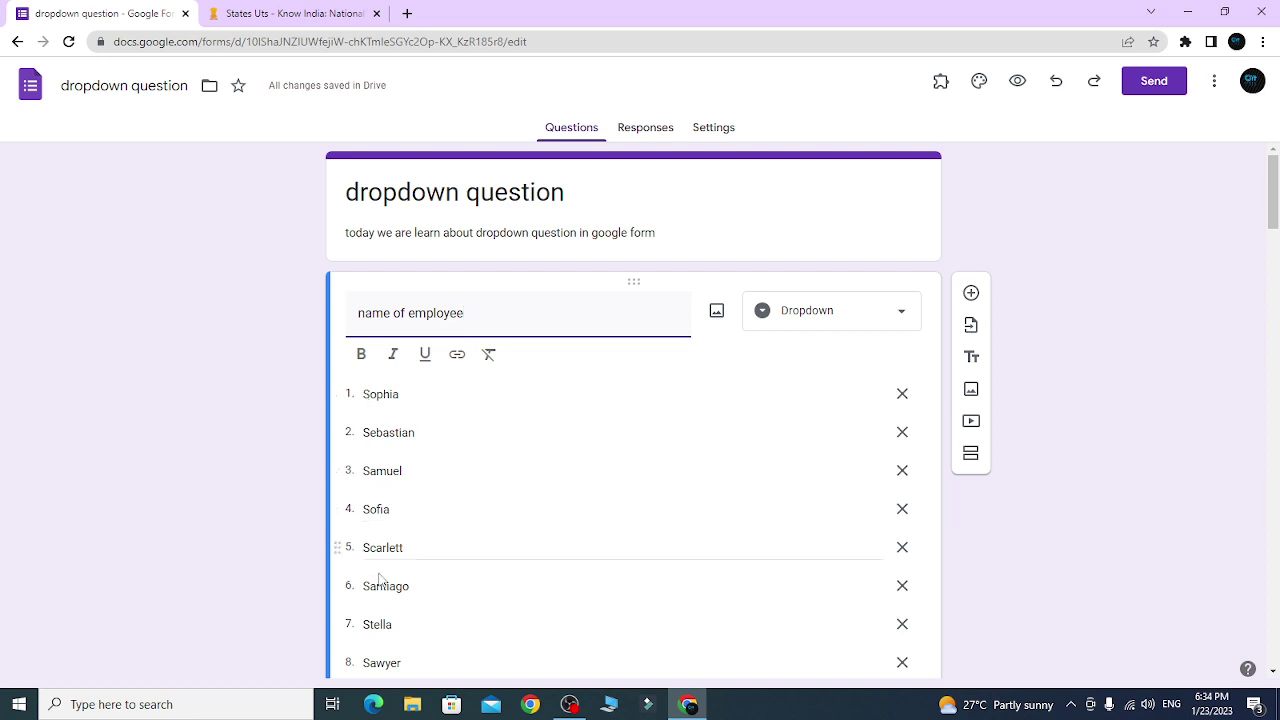
pyautogui.scroll(-5, 394, 609)
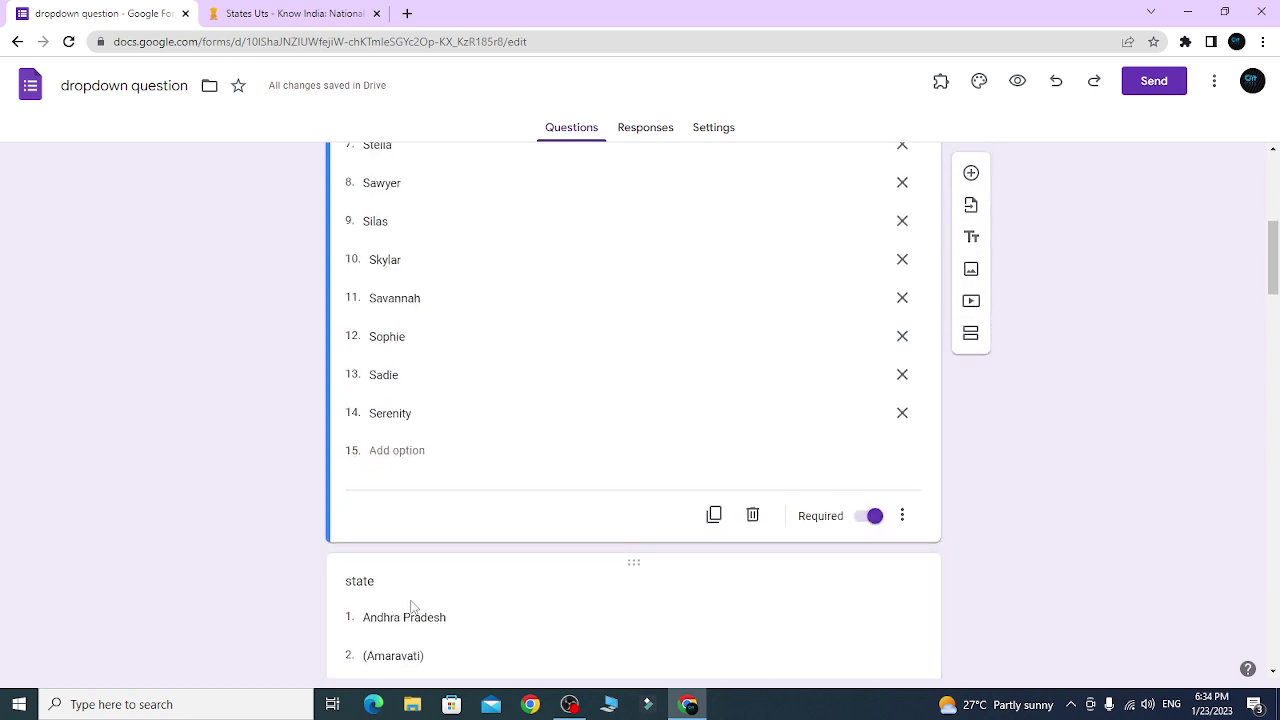
pyautogui.scroll(5, 420, 602)
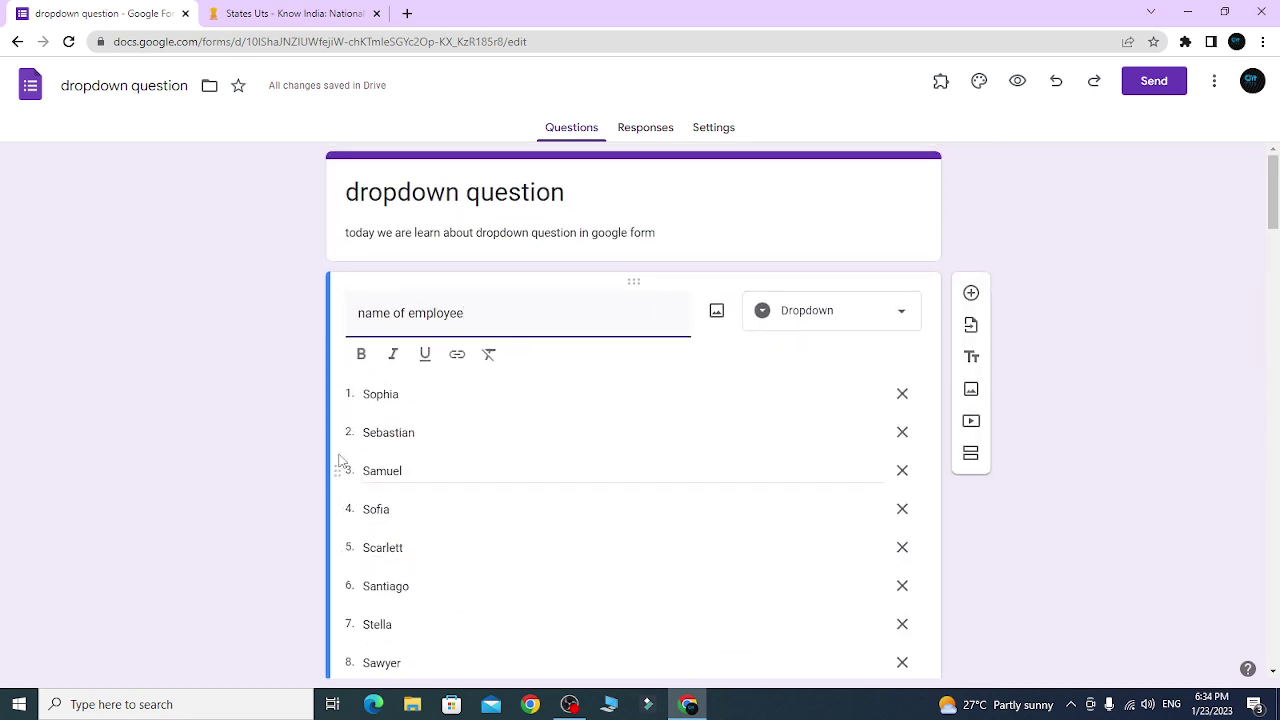
pyautogui.doubleClick(366, 395)
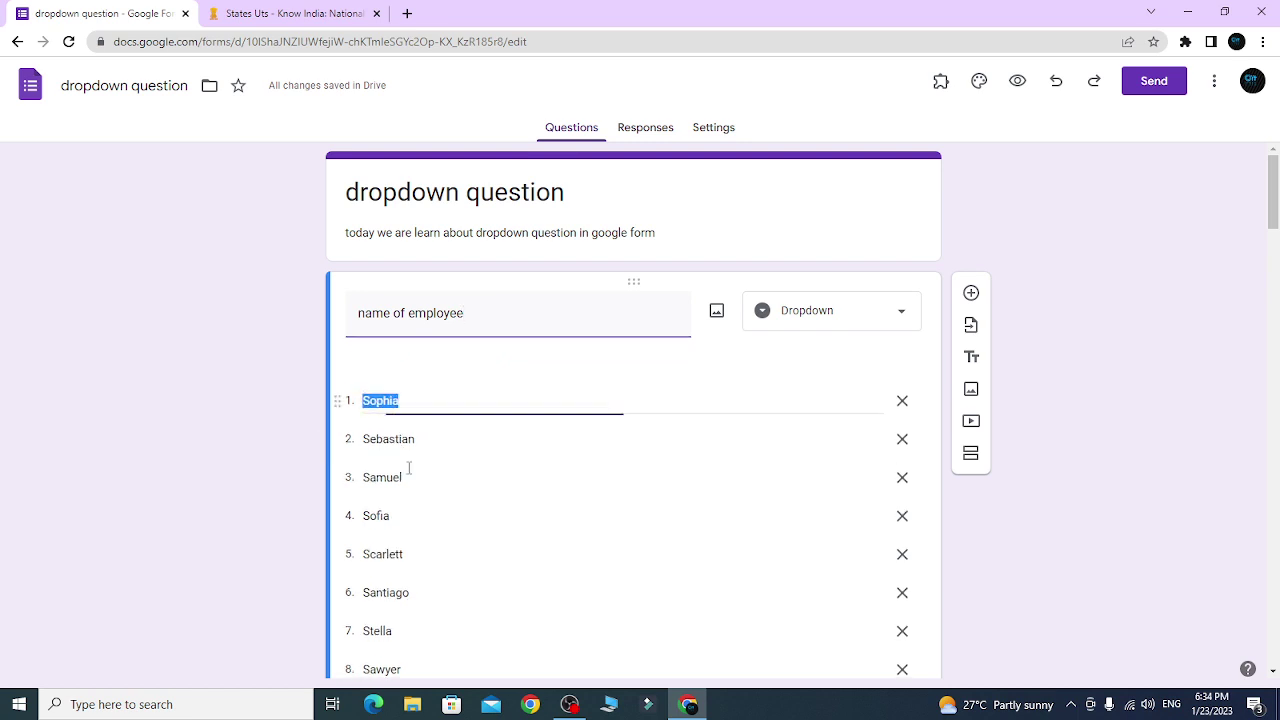
pyautogui.click(289, 13)
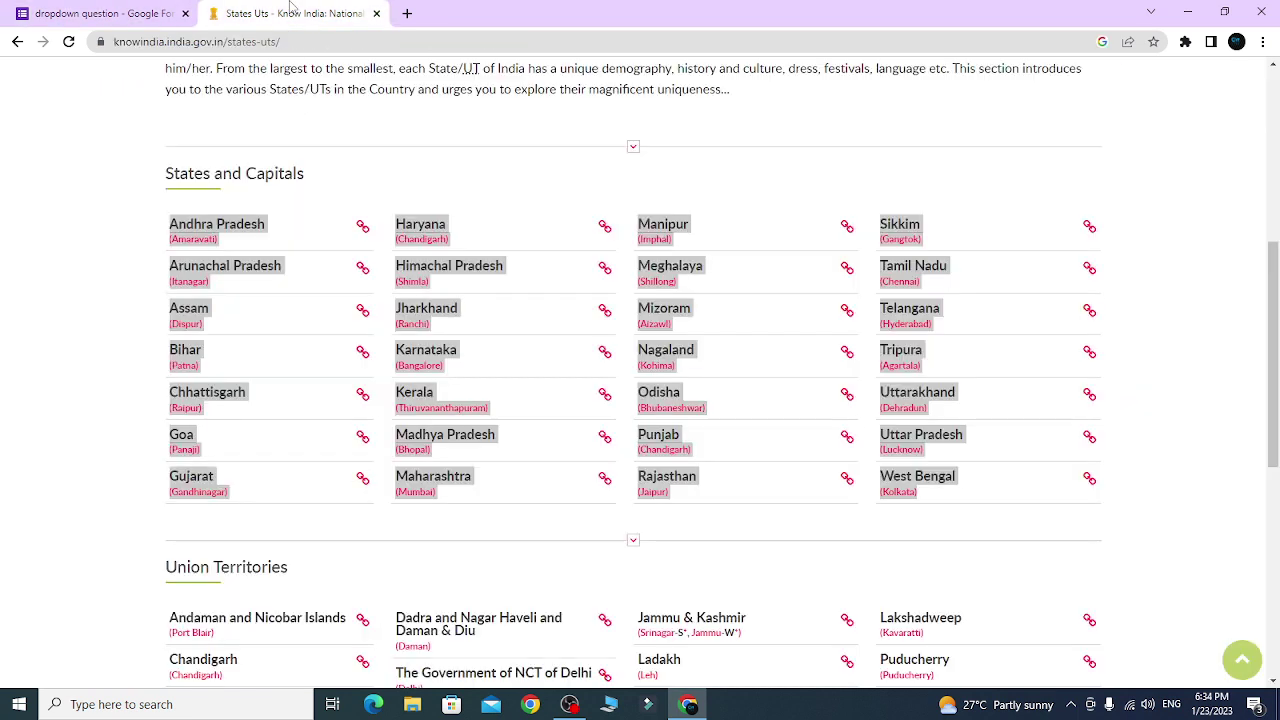
pyautogui.click(95, 13)
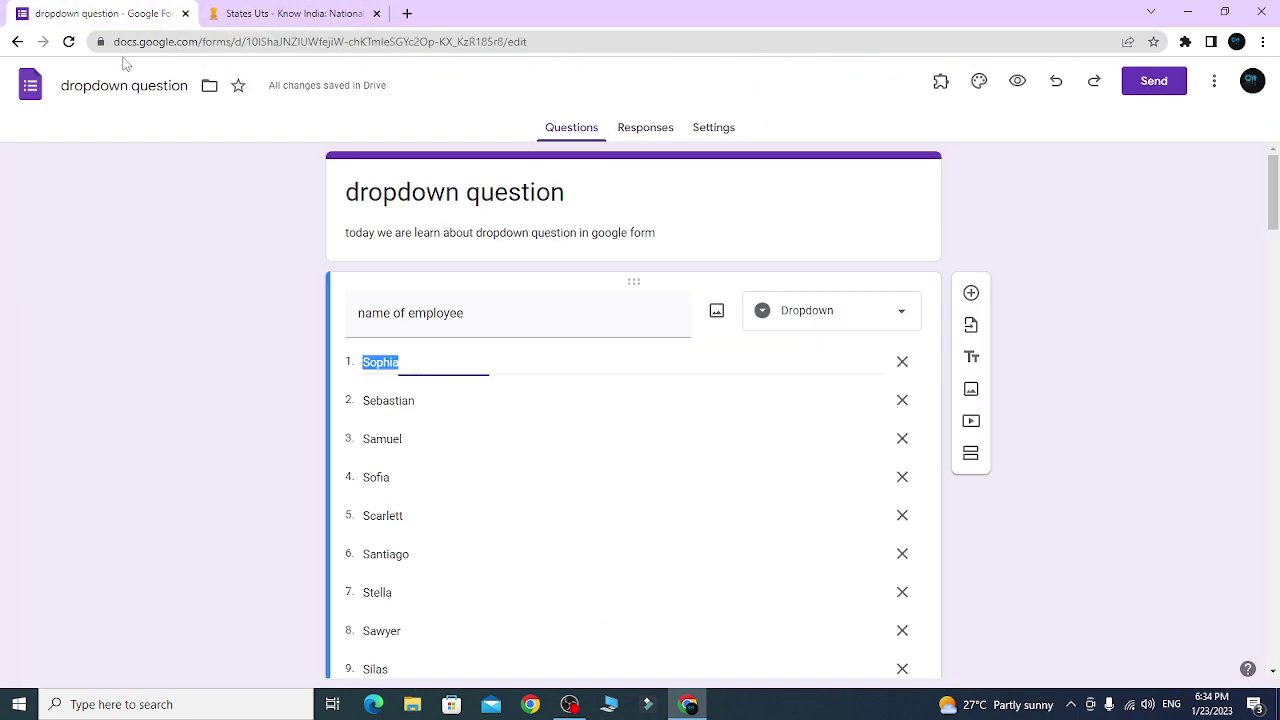
# - Remove every option of the "name of employee" question except the last one
pyautogui.click(902, 362)
pyautogui.click(902, 362)
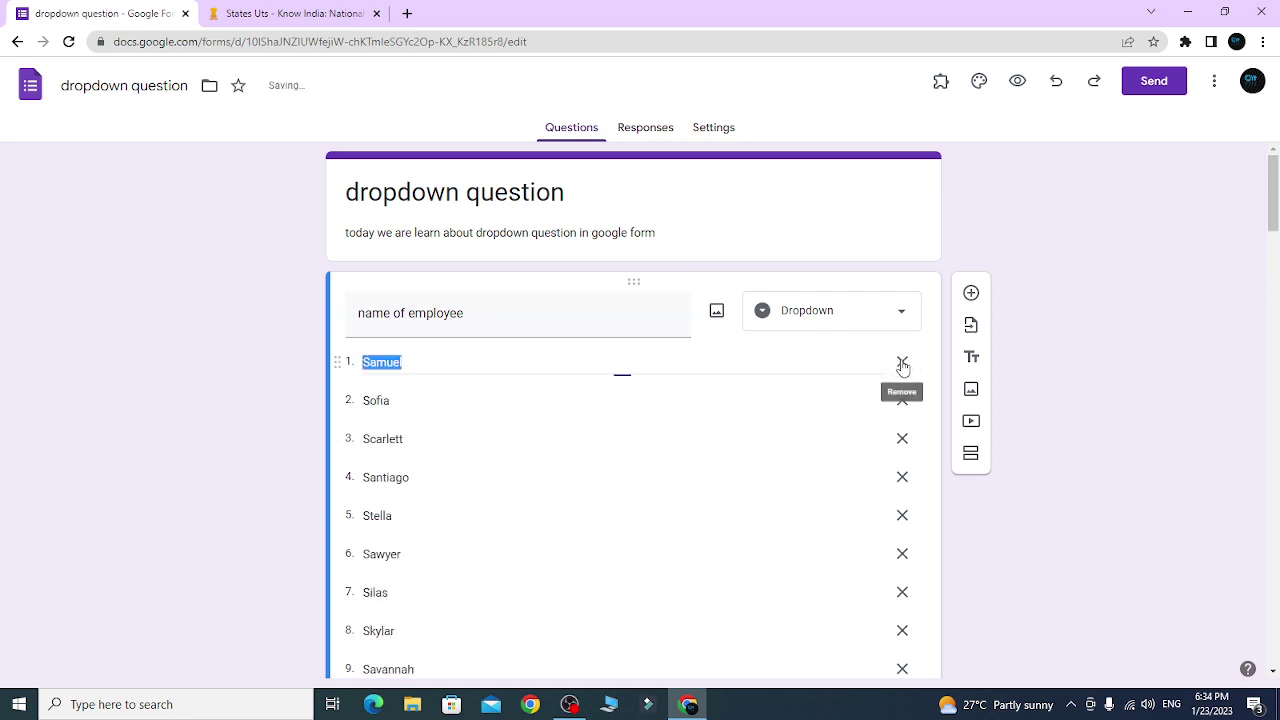
pyautogui.click(902, 362)
pyautogui.click(902, 362)
pyautogui.doubleClick(902, 362)
pyautogui.tripleClick(902, 362)
pyautogui.tripleClick(902, 362)
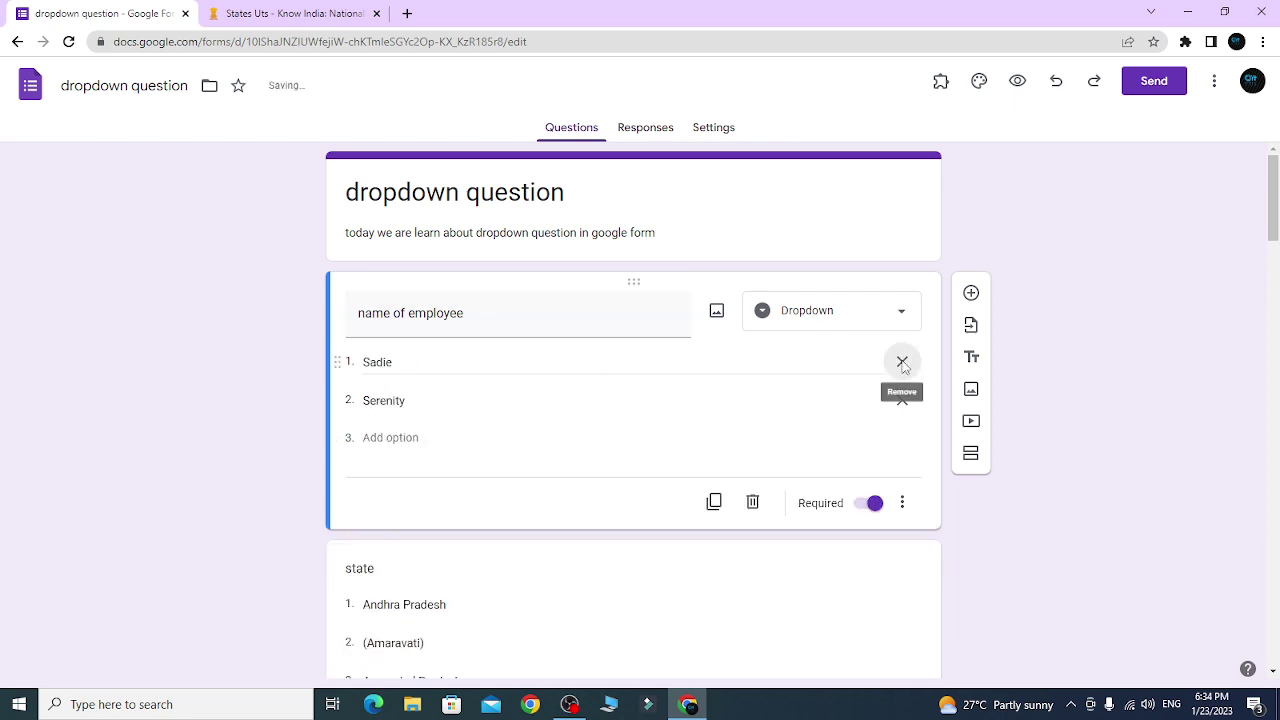
pyautogui.click(902, 362)
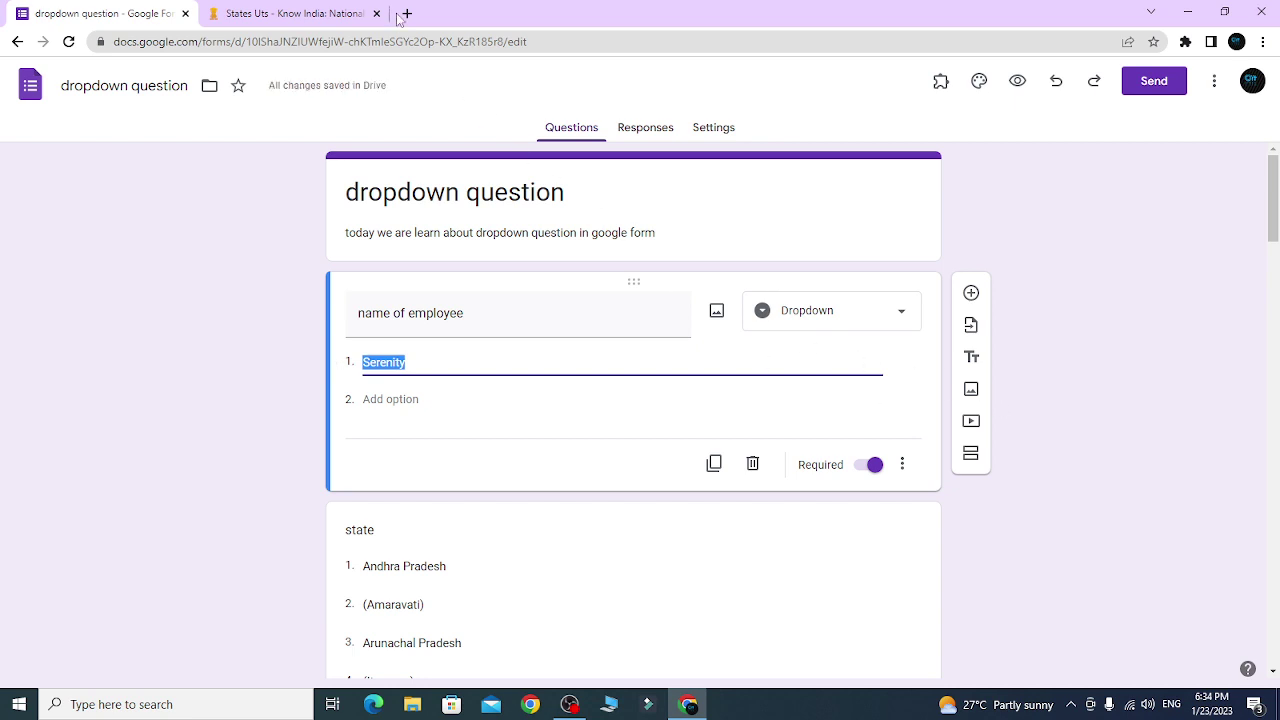
# - Search Google in a new browser tab for the suggested query "s name title"
pyautogui.click(406, 13)
pyautogui.click(392, 43)
pyautogui.write('name')
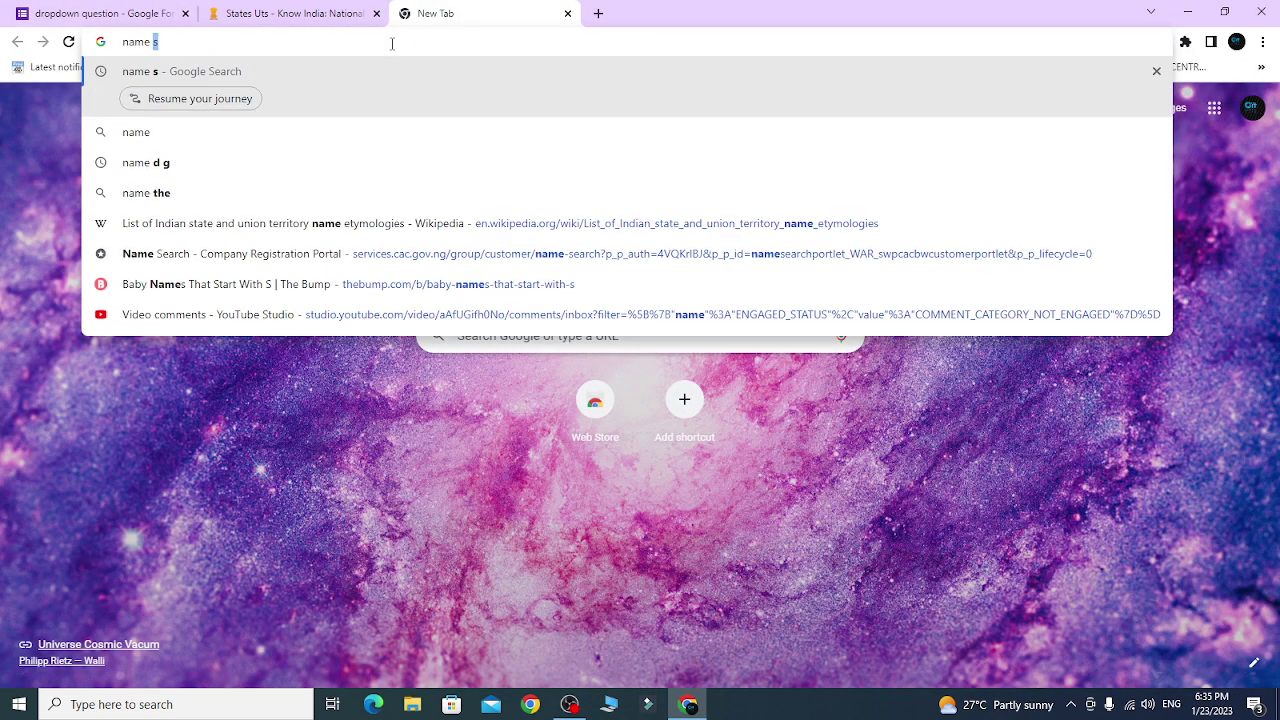
pyautogui.press('BackSpace')
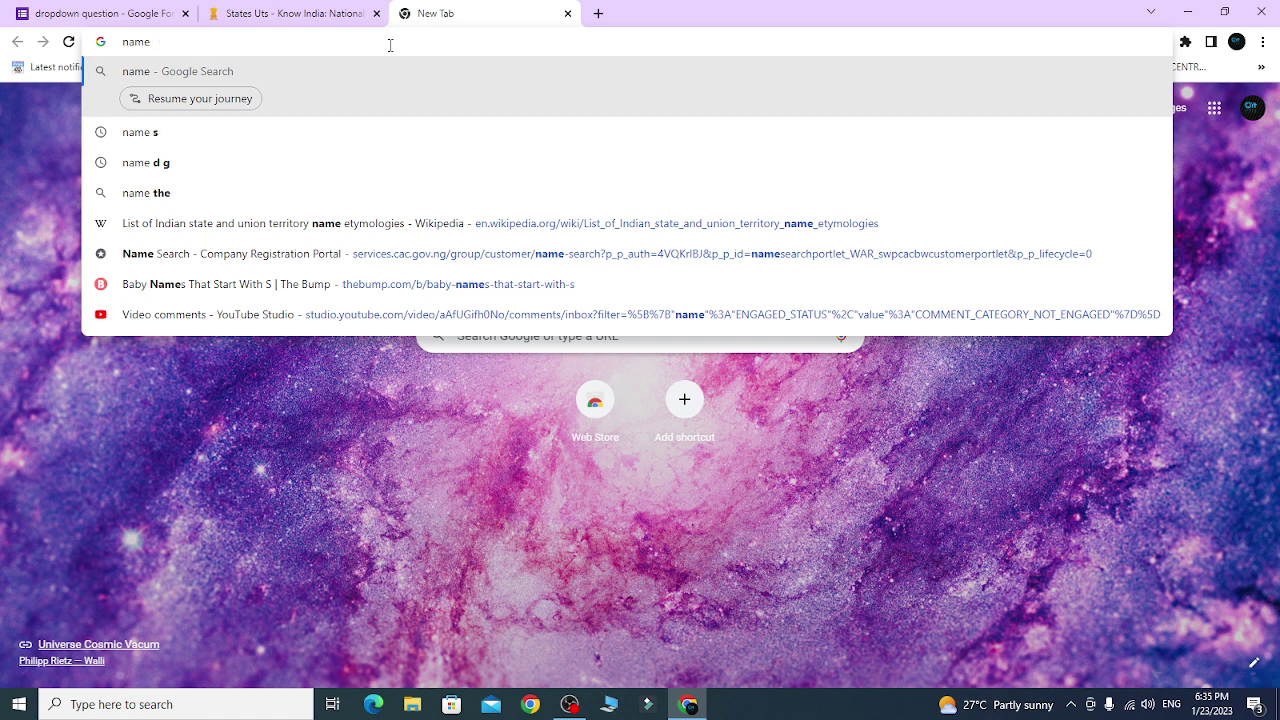
pyautogui.write('s t')
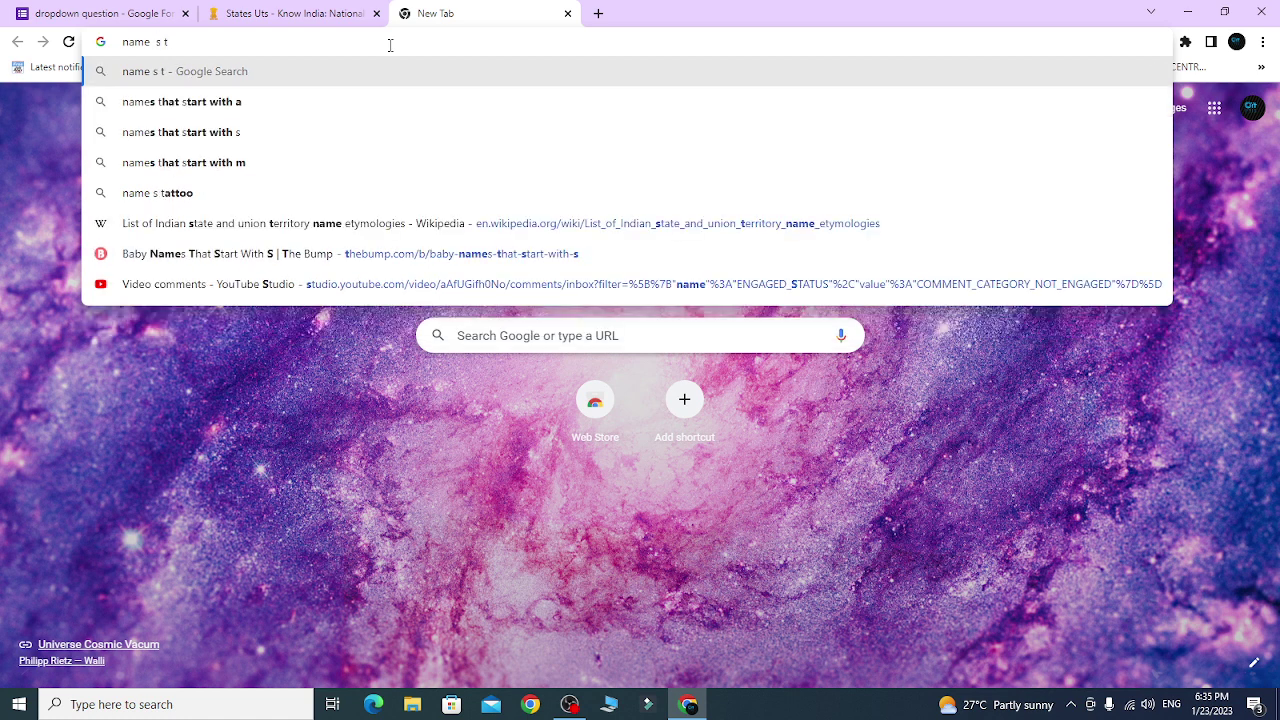
pyautogui.write('it')
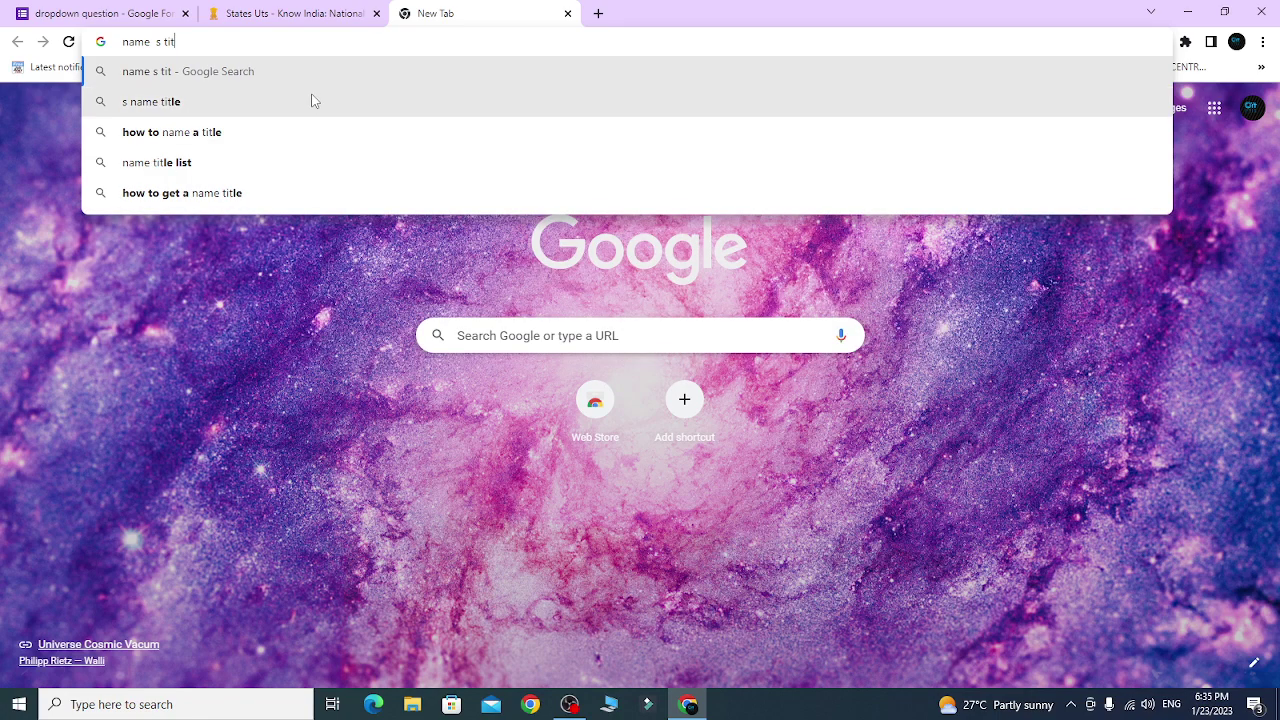
pyautogui.click(311, 100)
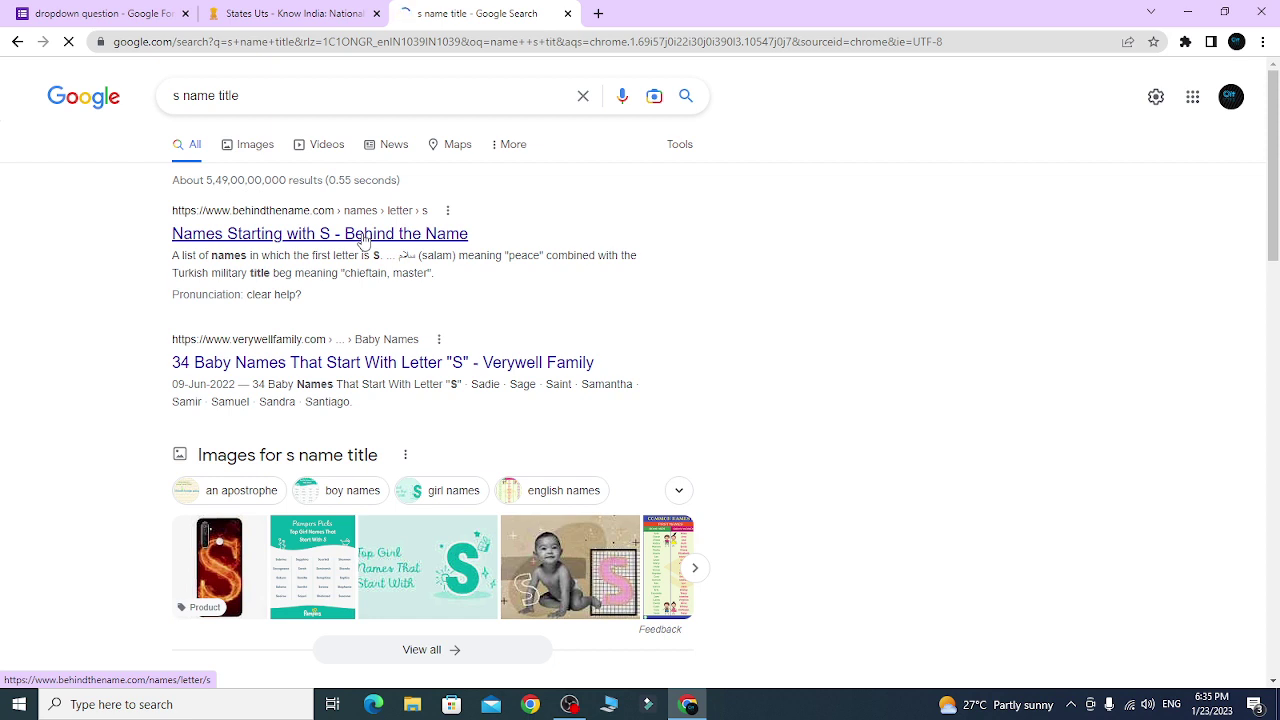
# - Look through the Behind the Name and Verywell Family results for a list of names starting with S, and return to the results
pyautogui.click(363, 240)
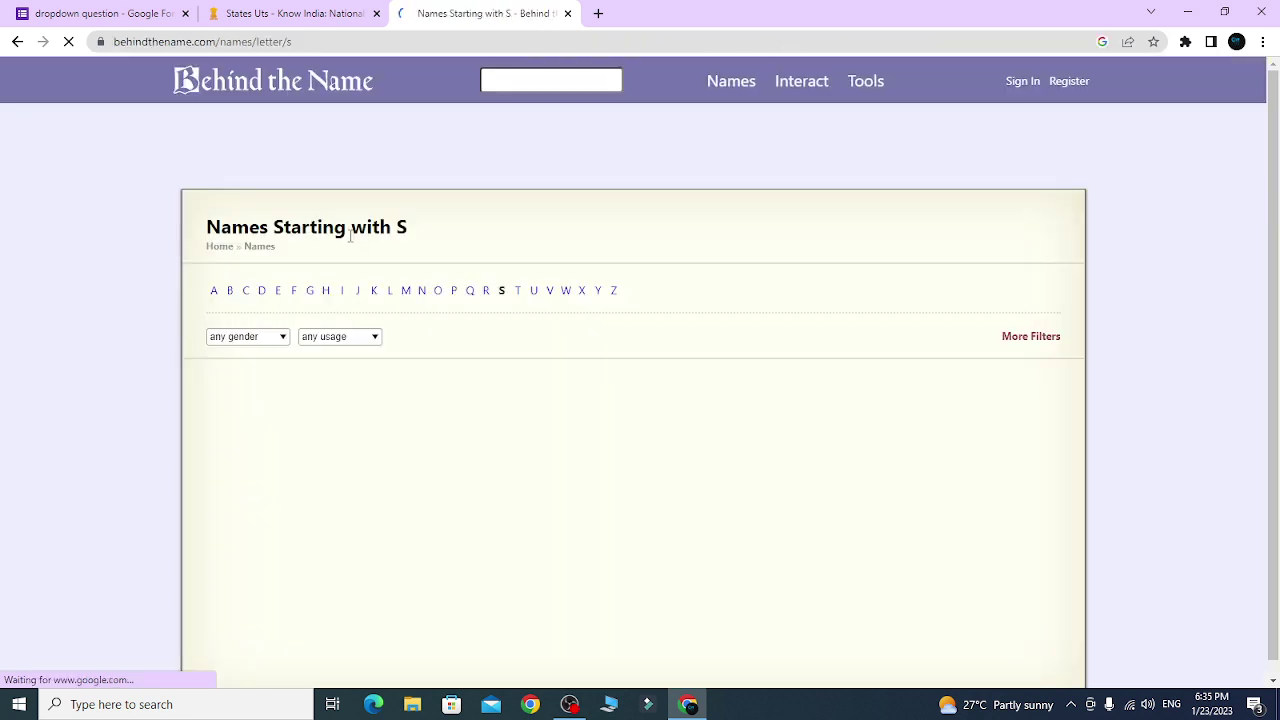
pyautogui.scroll(-2, 211, 457)
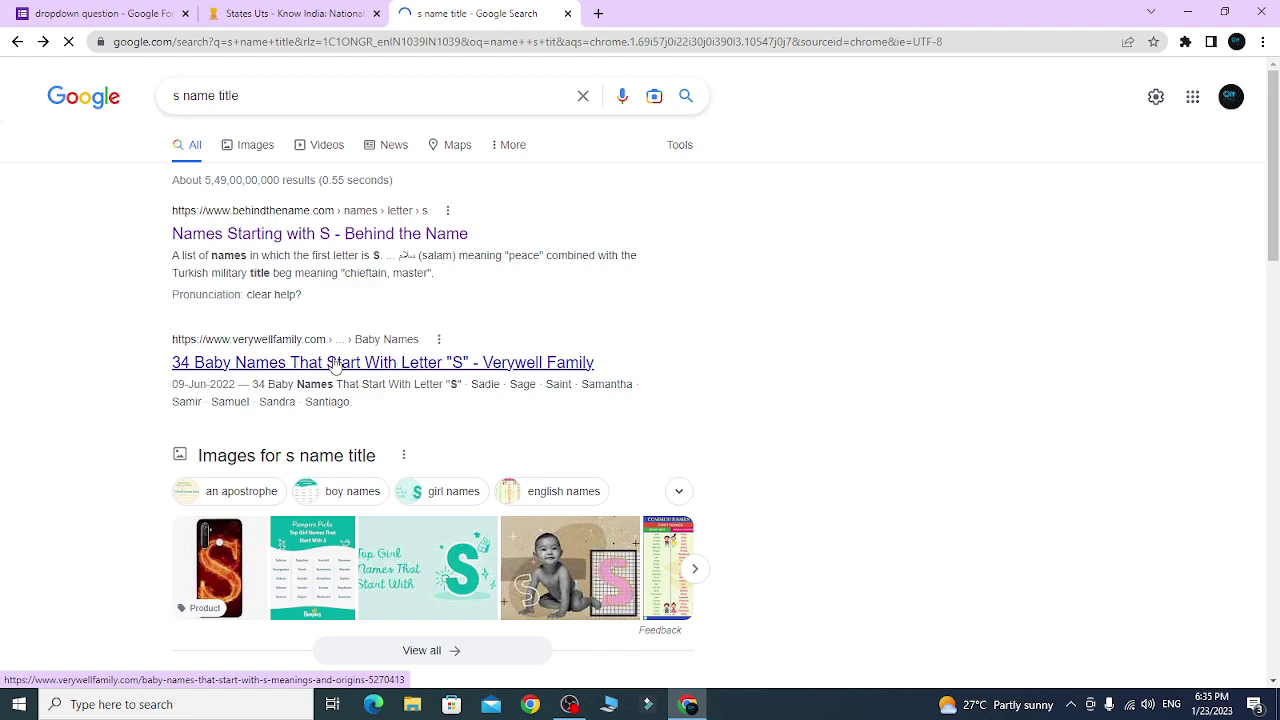
pyautogui.click(335, 363)
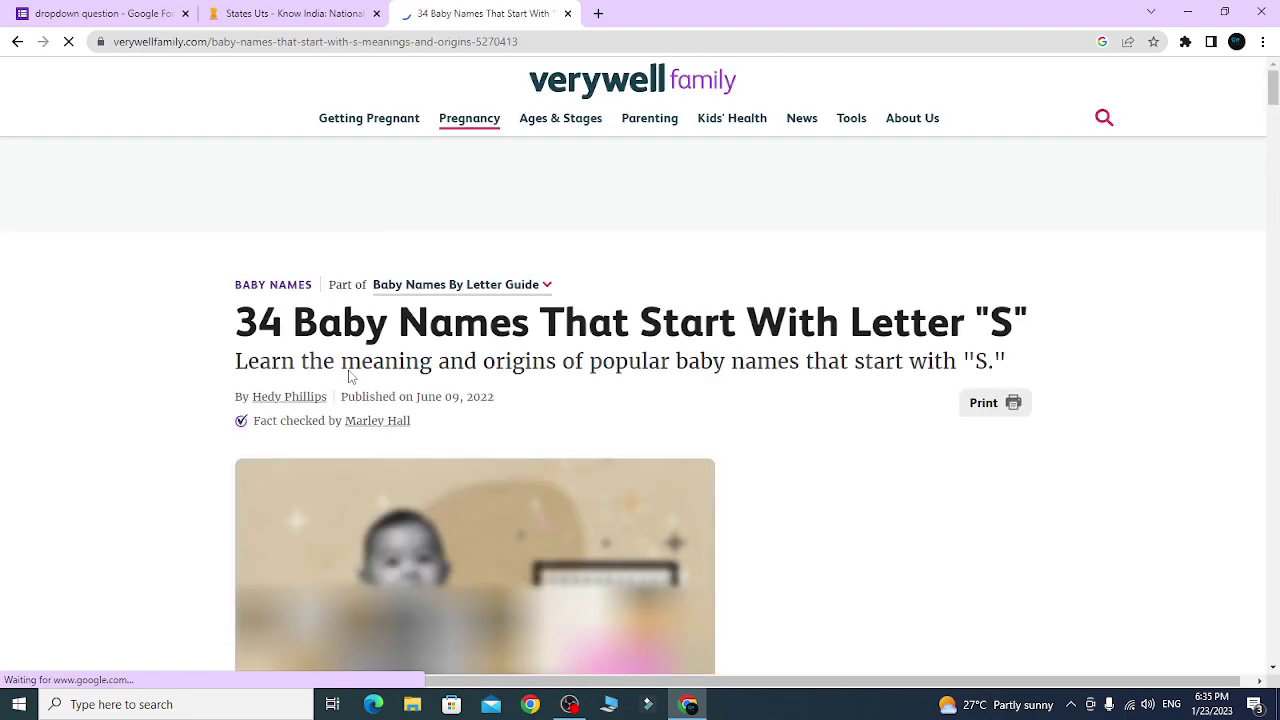
pyautogui.scroll(-8, 348, 377)
pyautogui.scroll(-3, 372, 440)
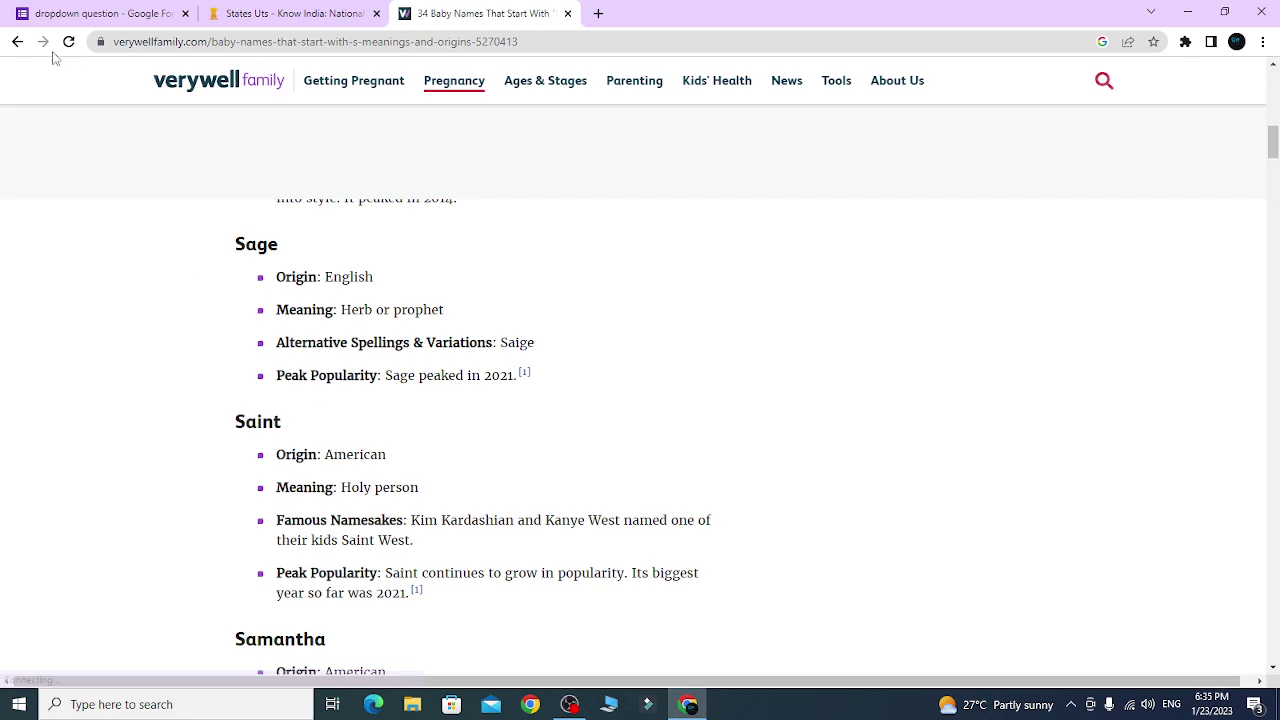
pyautogui.click(17, 41)
# - Copy the names answering "What name starts with the S?" and paste them over the remaining option of the "name of employee" question
pyautogui.scroll(-5, 455, 355)
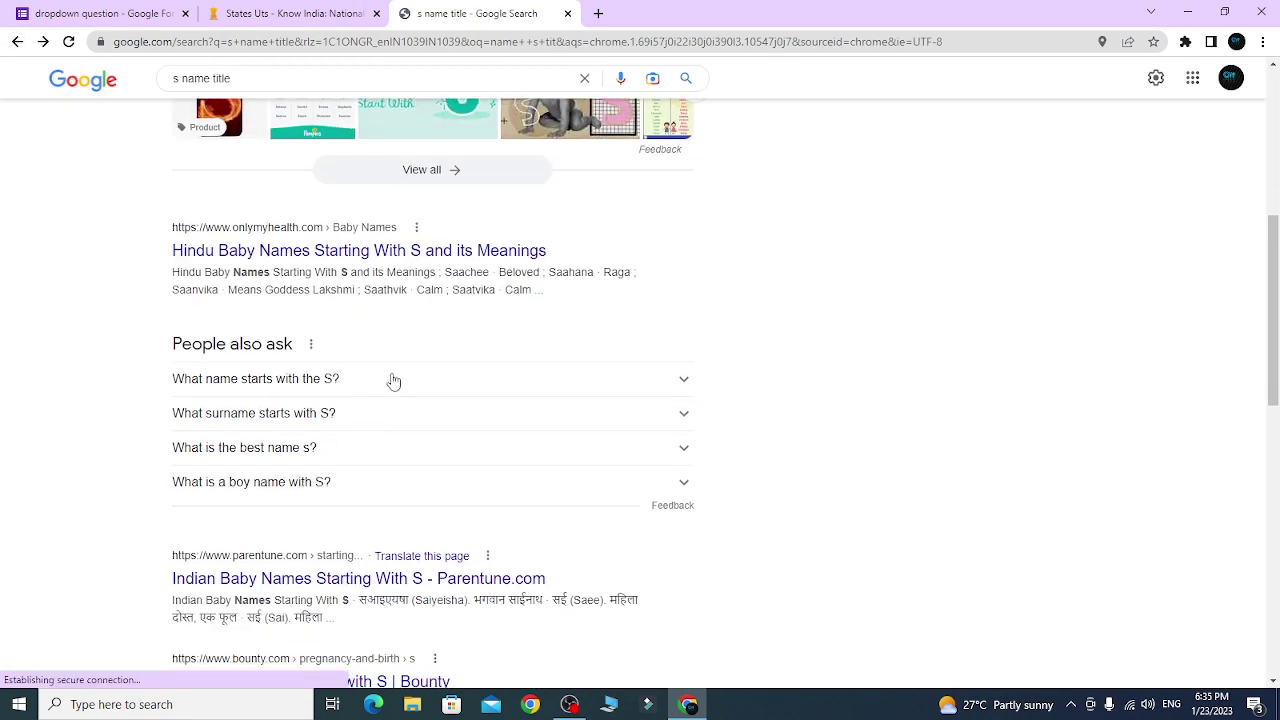
pyautogui.click(682, 379)
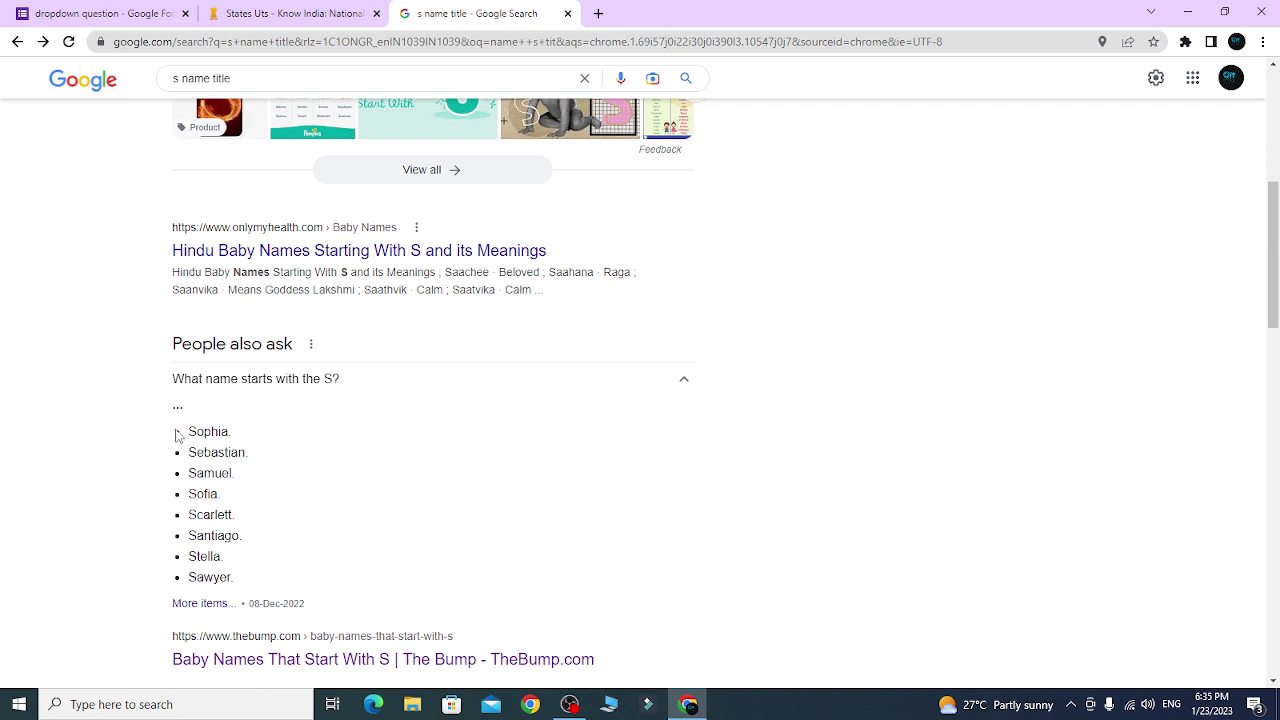
pyautogui.moveTo(176, 435); pyautogui.dragTo(241, 515)
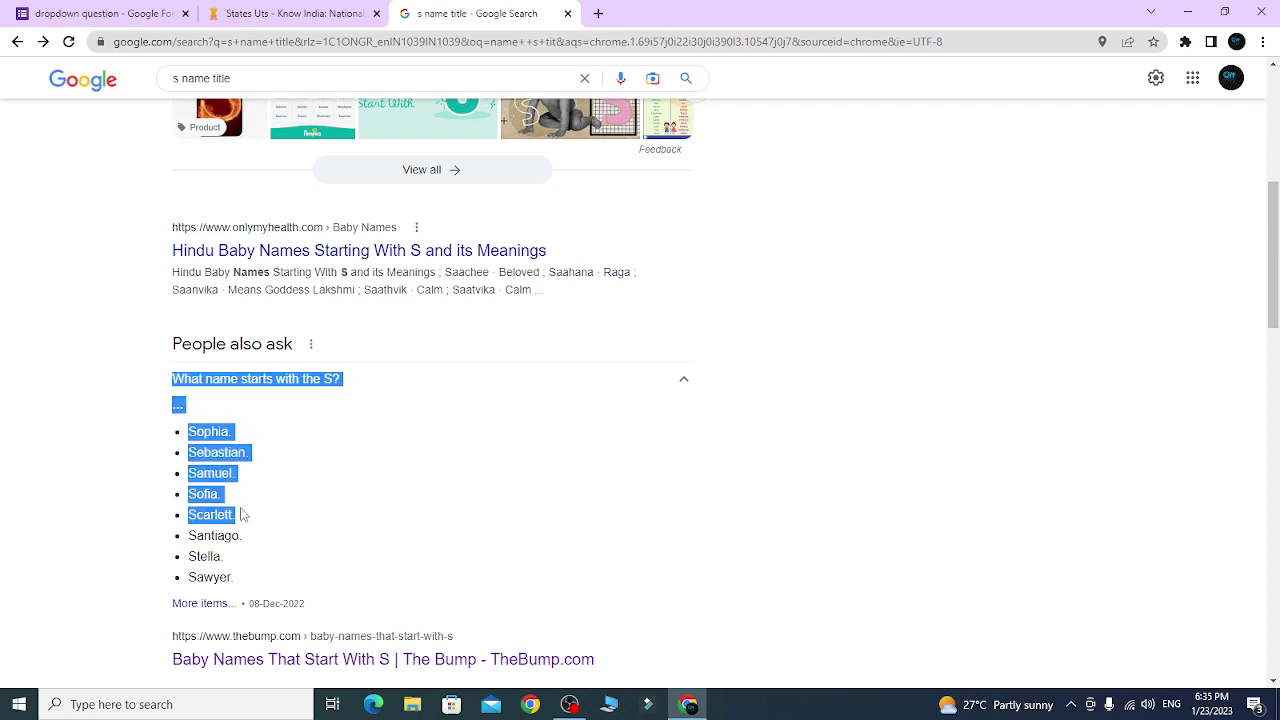
pyautogui.click(188, 435)
pyautogui.moveTo(188, 431); pyautogui.dragTo(233, 572)
pyautogui.hotkey('ctrl', 'c')
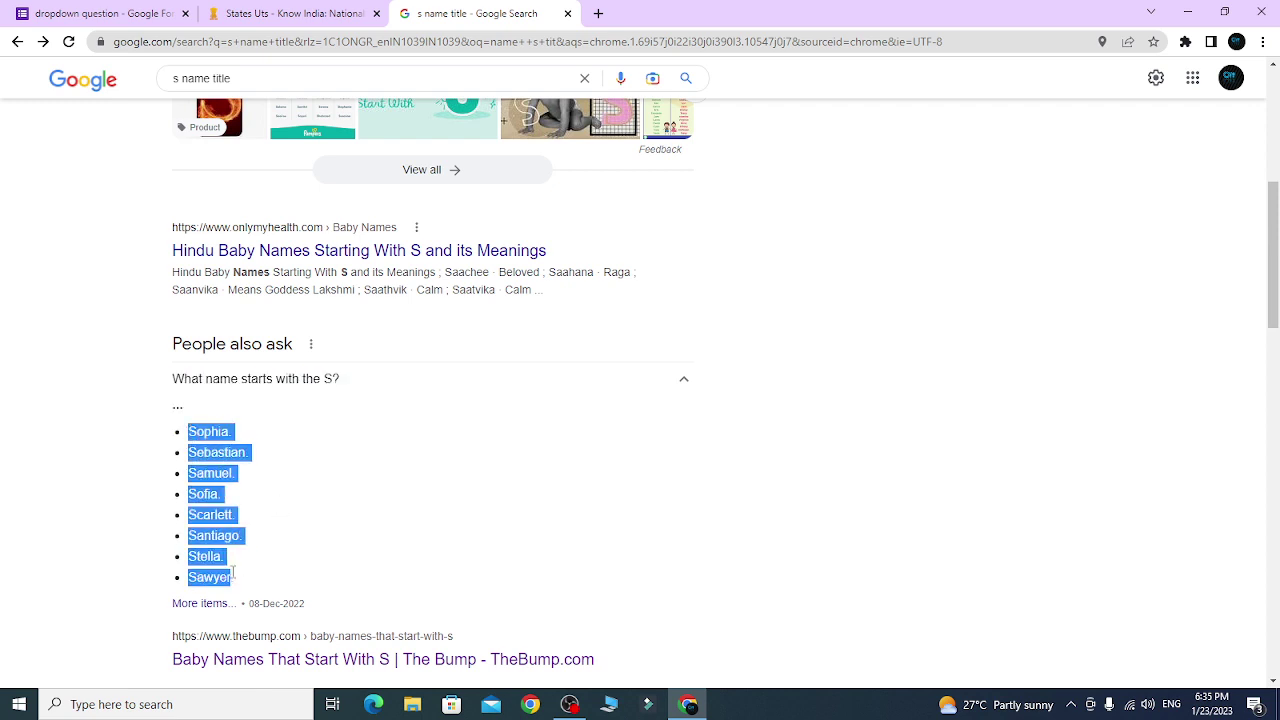
pyautogui.click(68, 13)
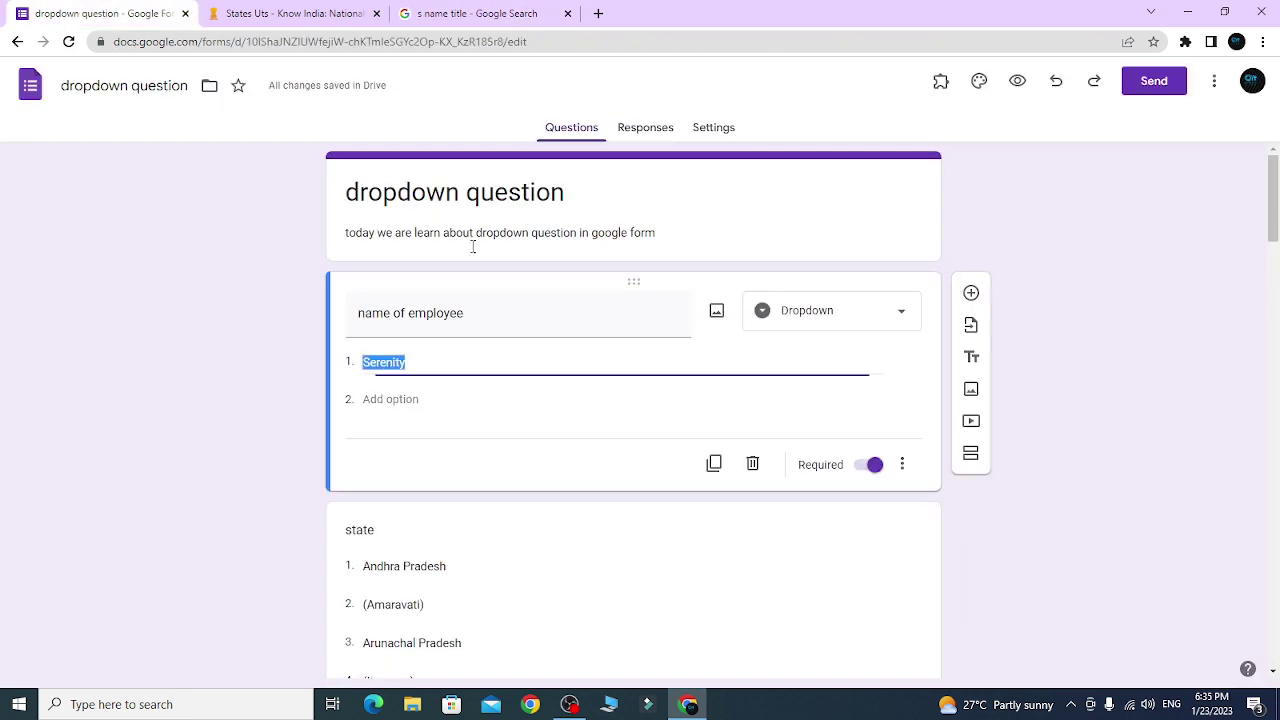
pyautogui.hotkey('ctrl', 'v')
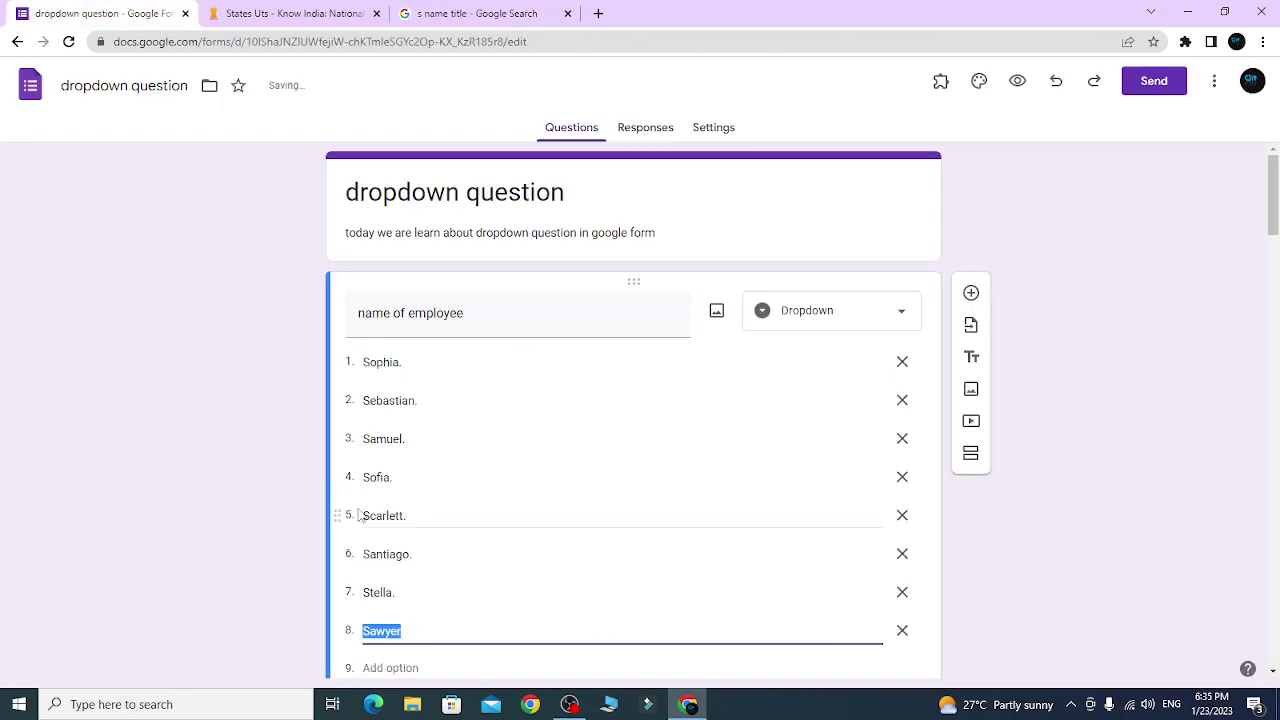
# - Remove the capital options "(Kolkata)" and "(Lucknow)" from the end of the "state" question's list
pyautogui.scroll(-2, 440, 554)
pyautogui.scroll(-4, 477, 518)
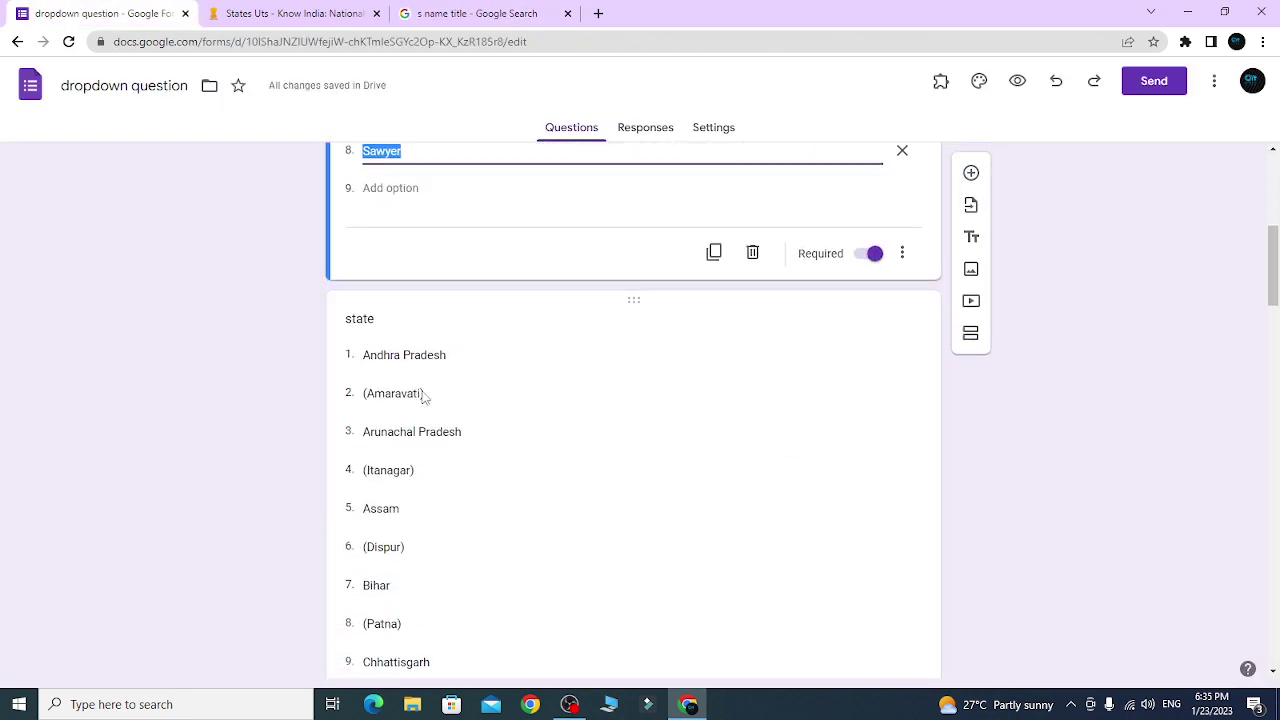
pyautogui.click(383, 313)
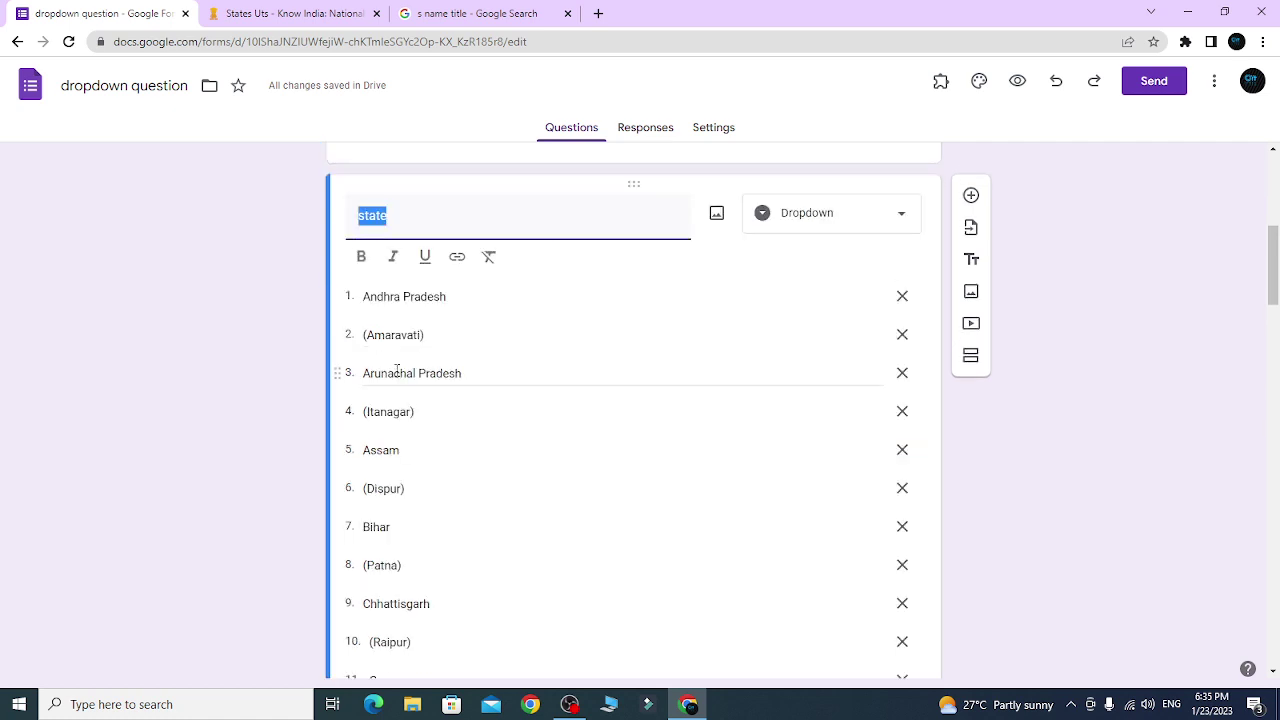
pyautogui.scroll(-9, 449, 540)
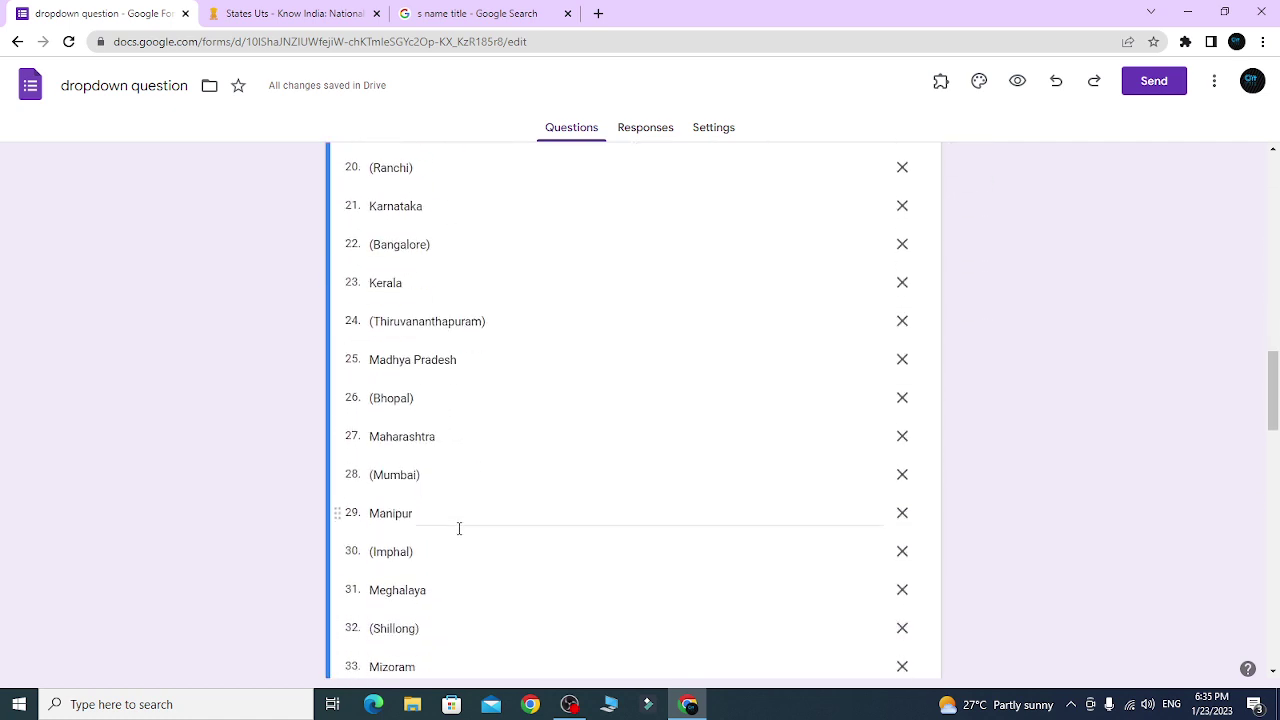
pyautogui.scroll(-10, 459, 528)
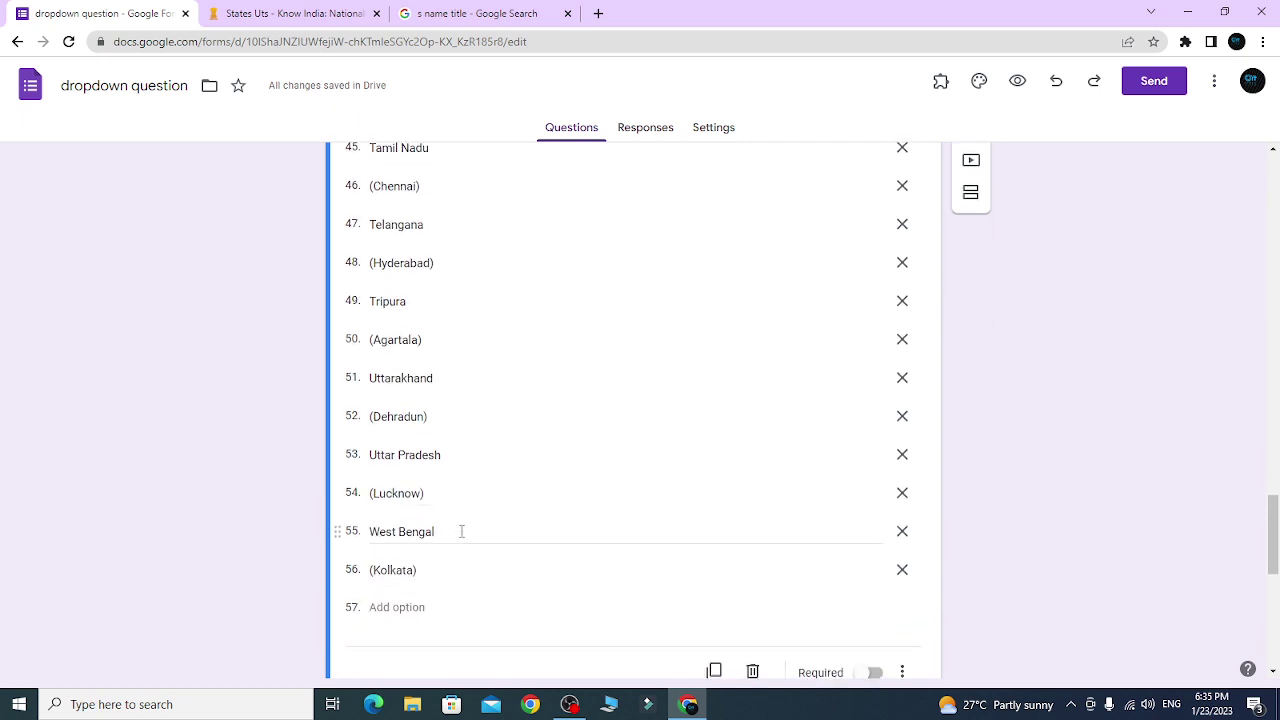
pyautogui.scroll(-2, 461, 533)
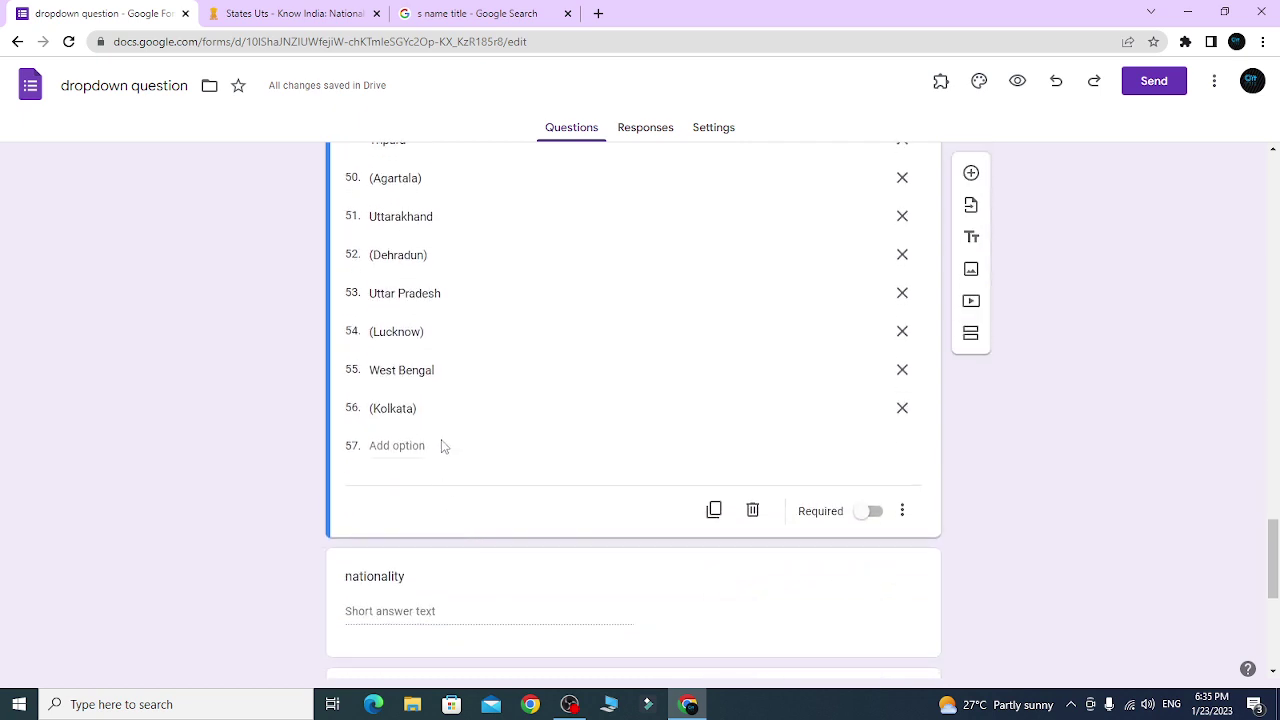
pyautogui.scroll(-1, 420, 430)
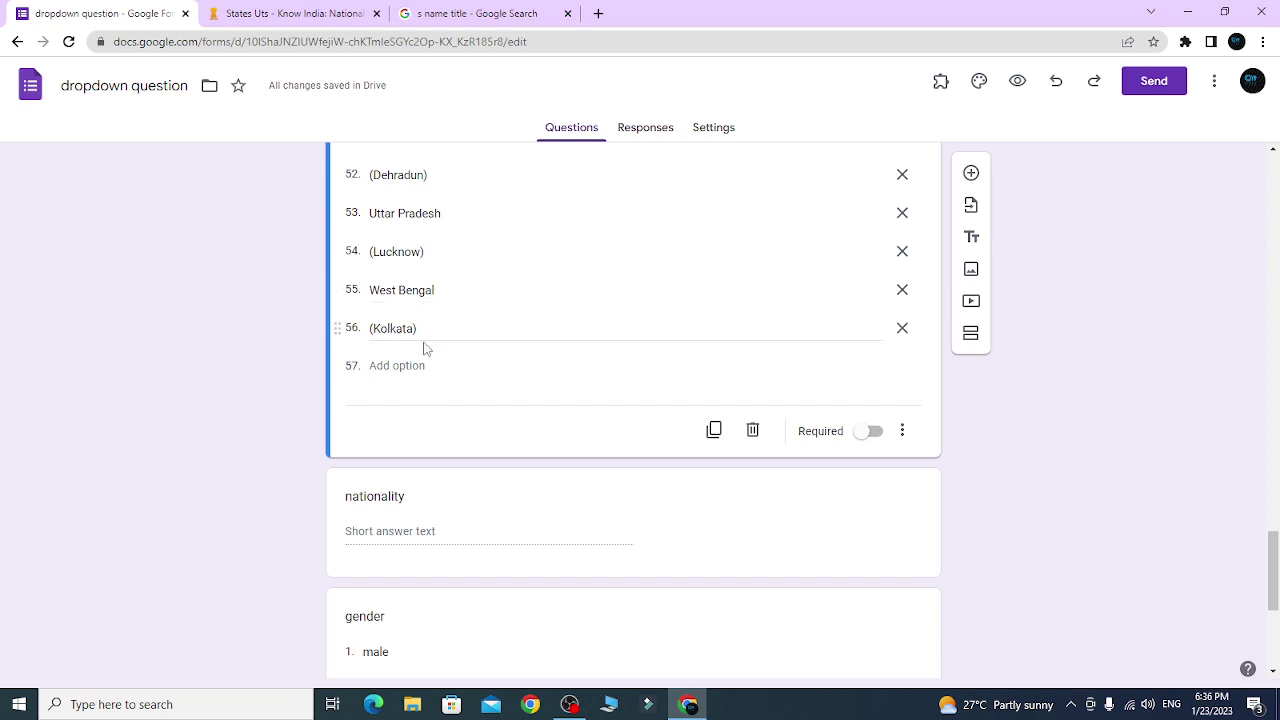
pyautogui.click(902, 328)
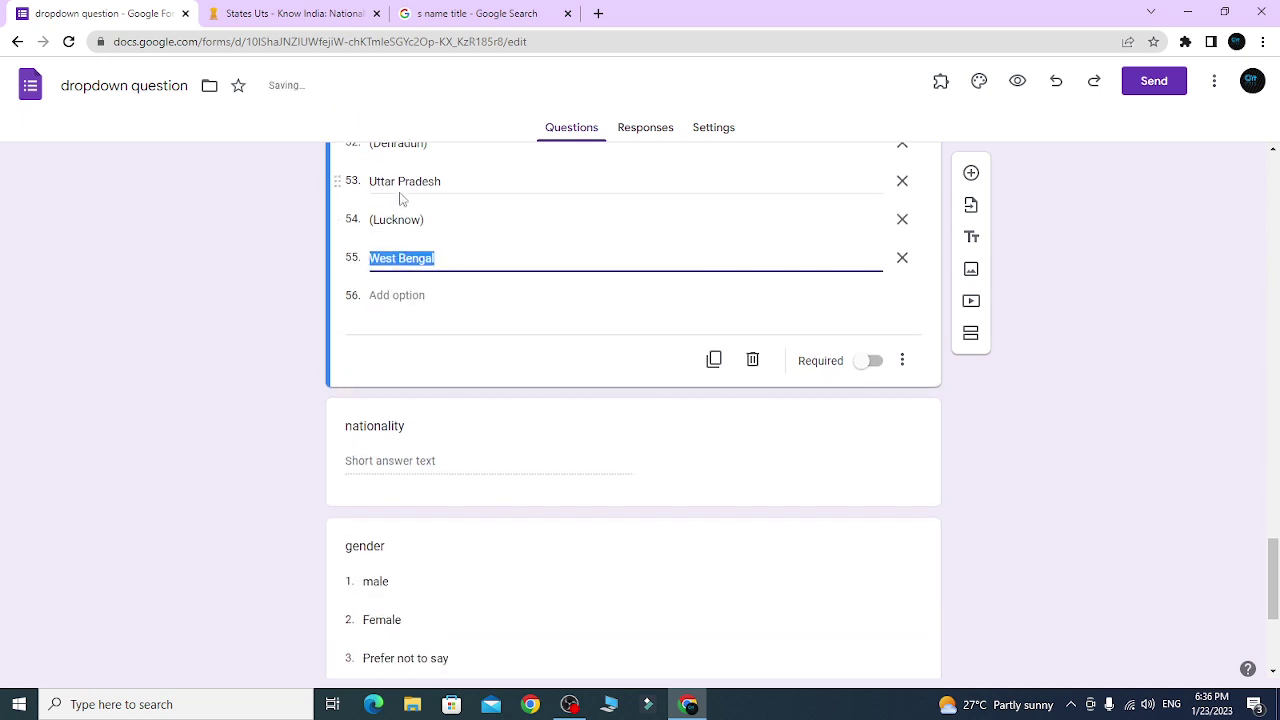
pyautogui.click(902, 219)
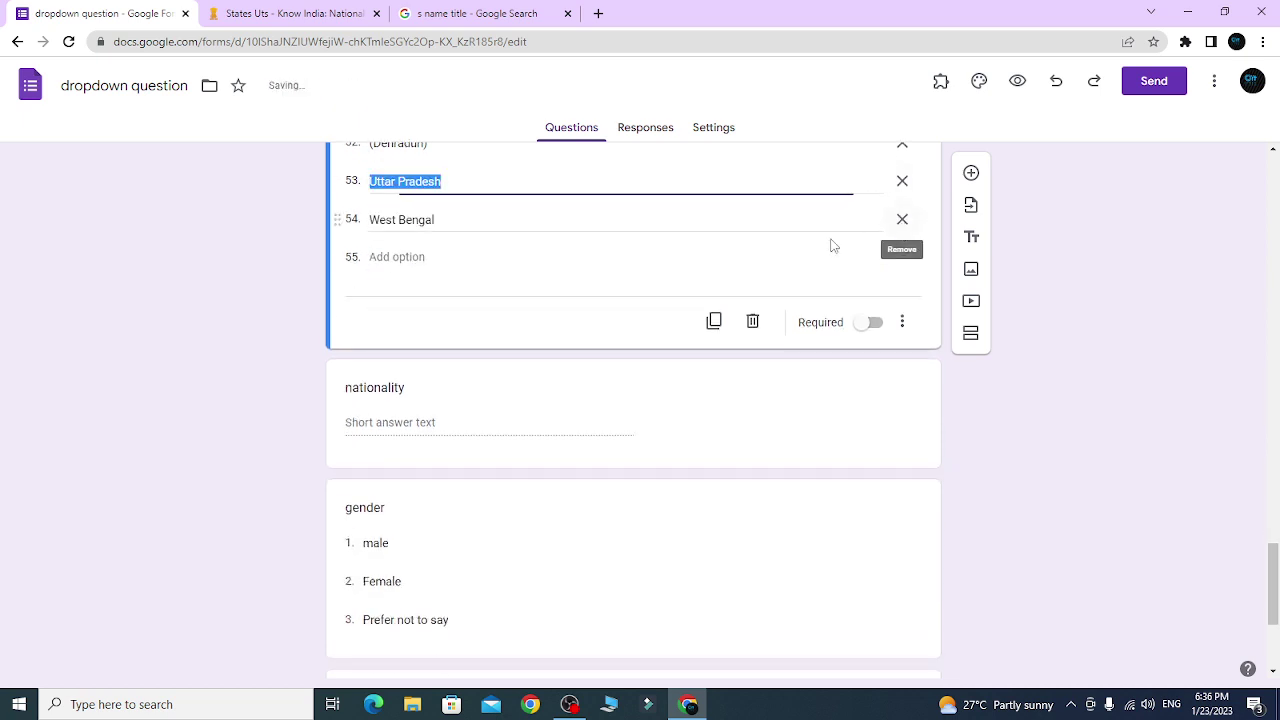
pyautogui.scroll(-1, 663, 351)
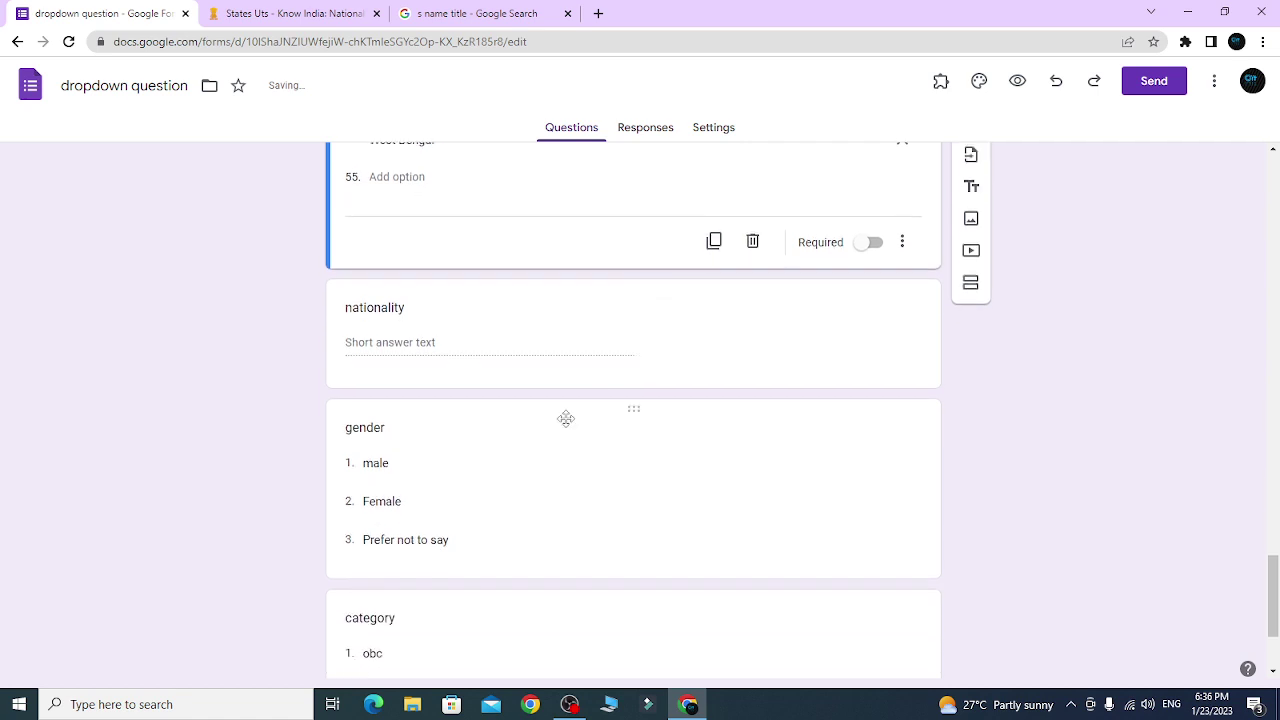
# - Change the "nationality" question from a short answer to a Dropdown question
pyautogui.click(428, 347)
pyautogui.click(866, 197)
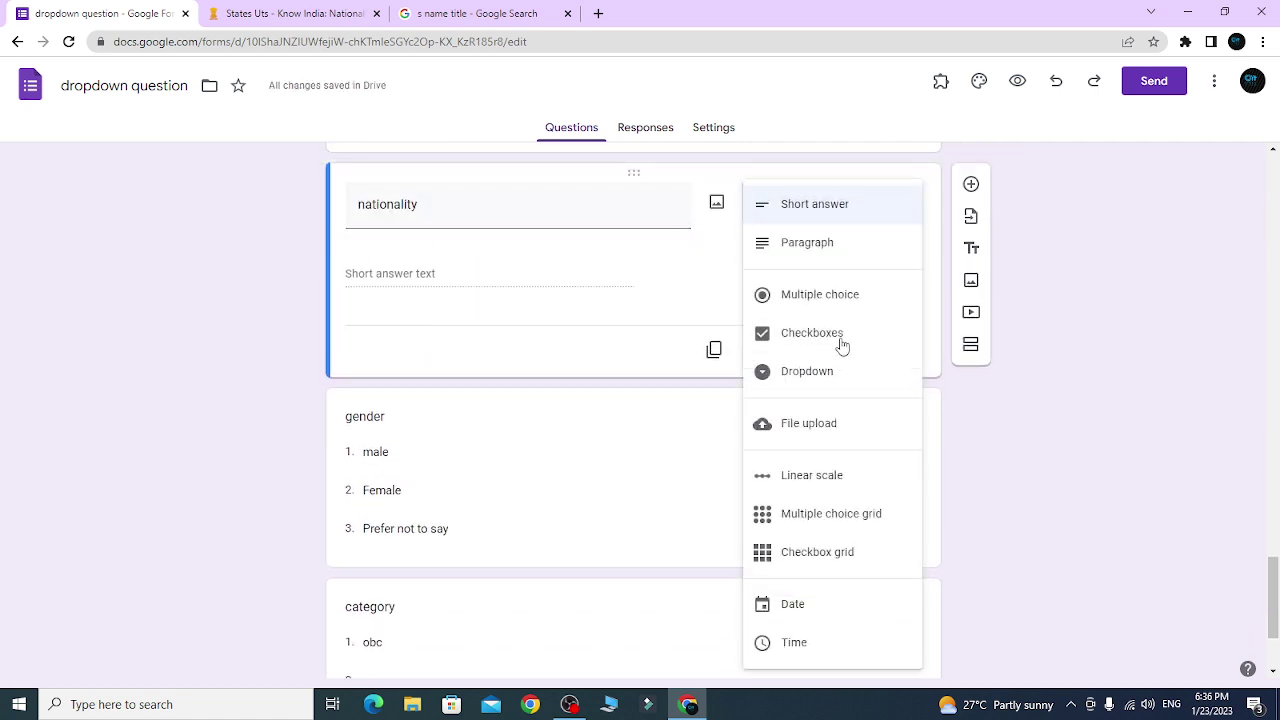
pyautogui.click(850, 375)
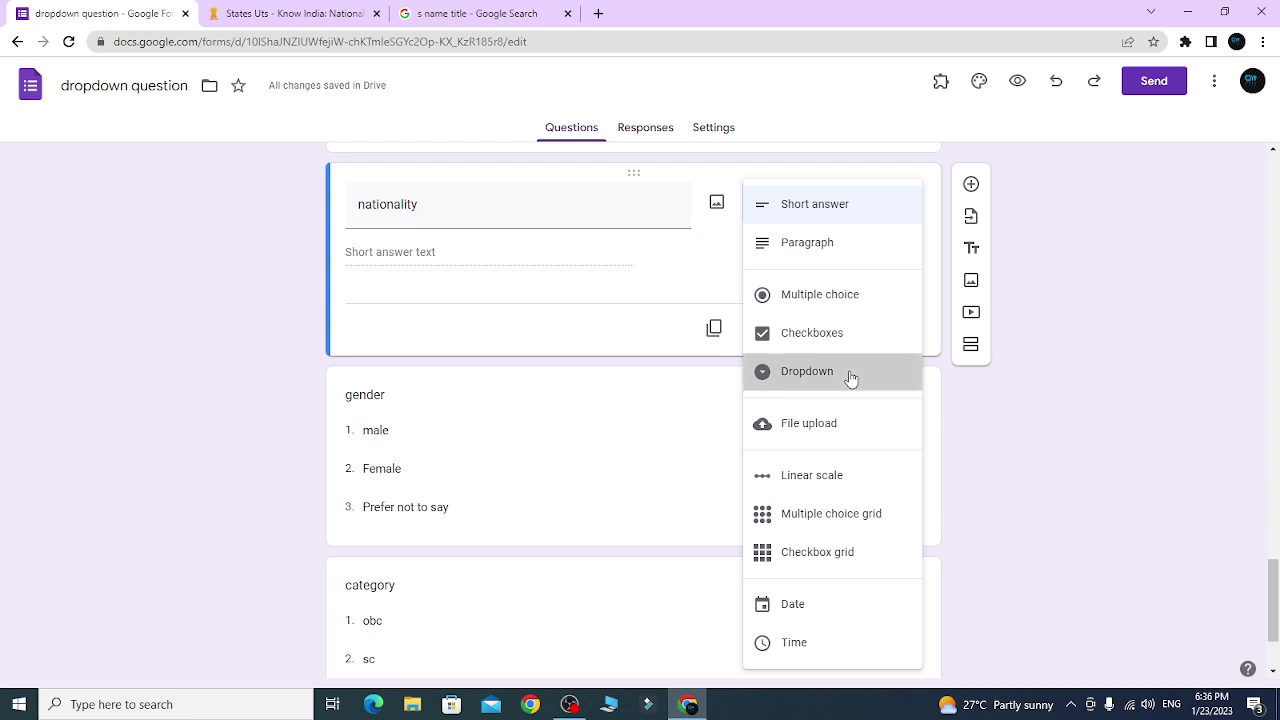
# - Switch to the browser tab with the Know India states page to start a new web search in it
pyautogui.click(510, 14)
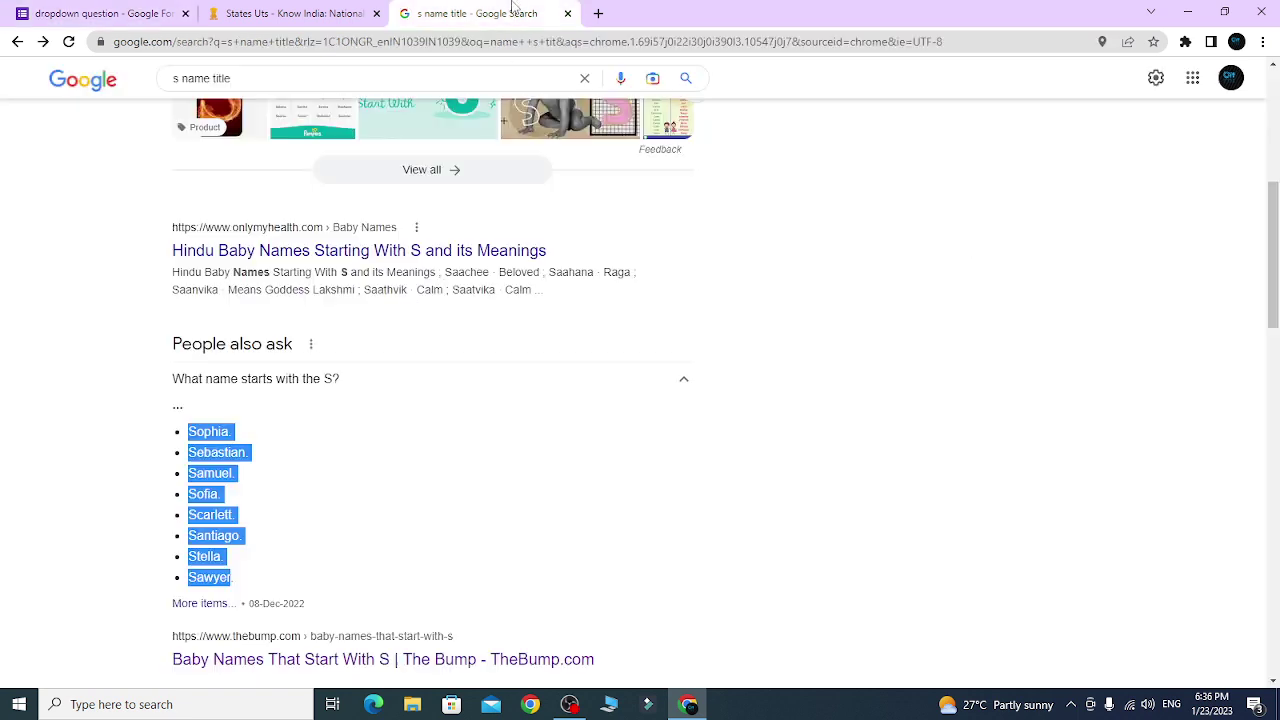
pyautogui.scroll(1, 300, 150)
pyautogui.scroll(3, 298, 138)
pyautogui.click(290, 13)
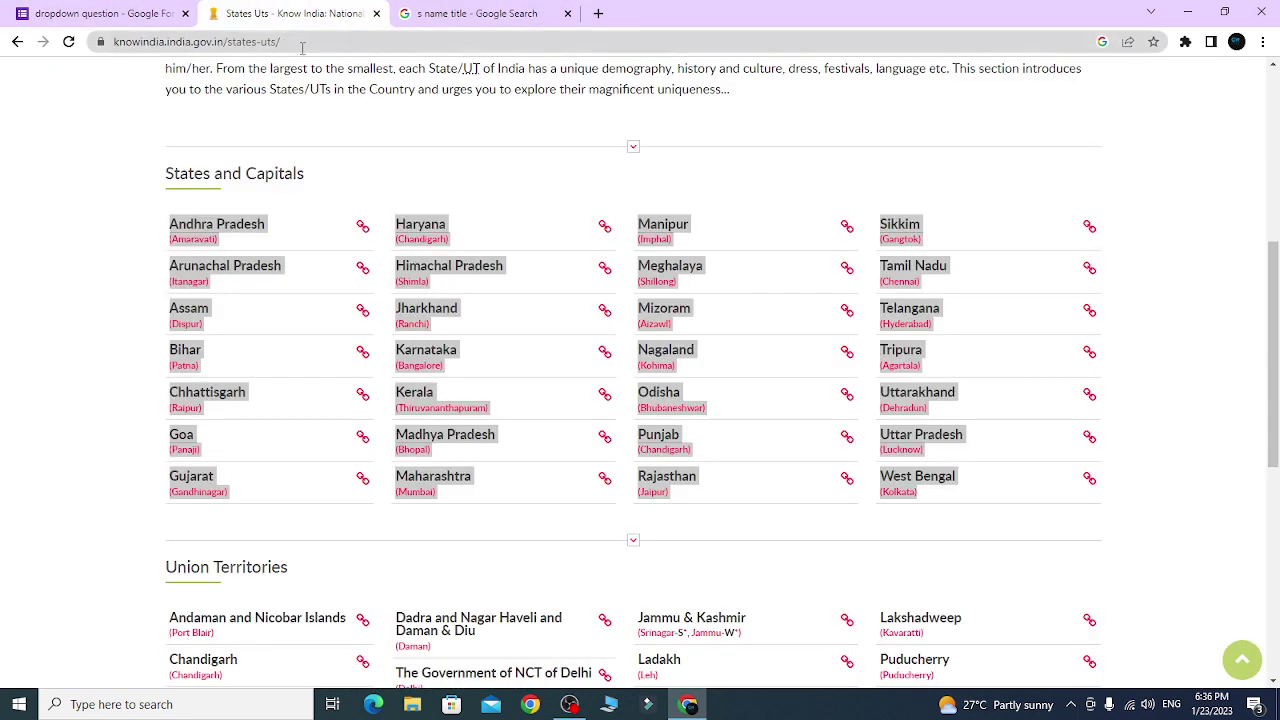
pyautogui.click(301, 41)
pyautogui.write('n')
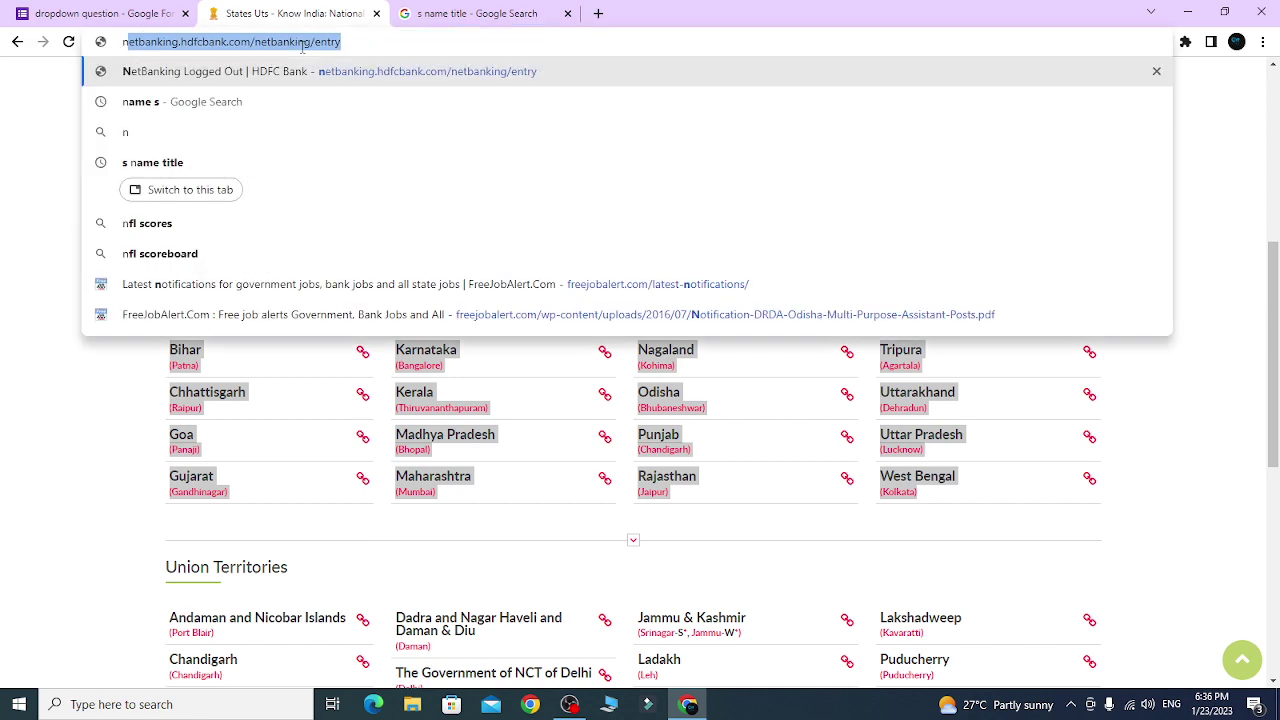
pyautogui.write('atio')
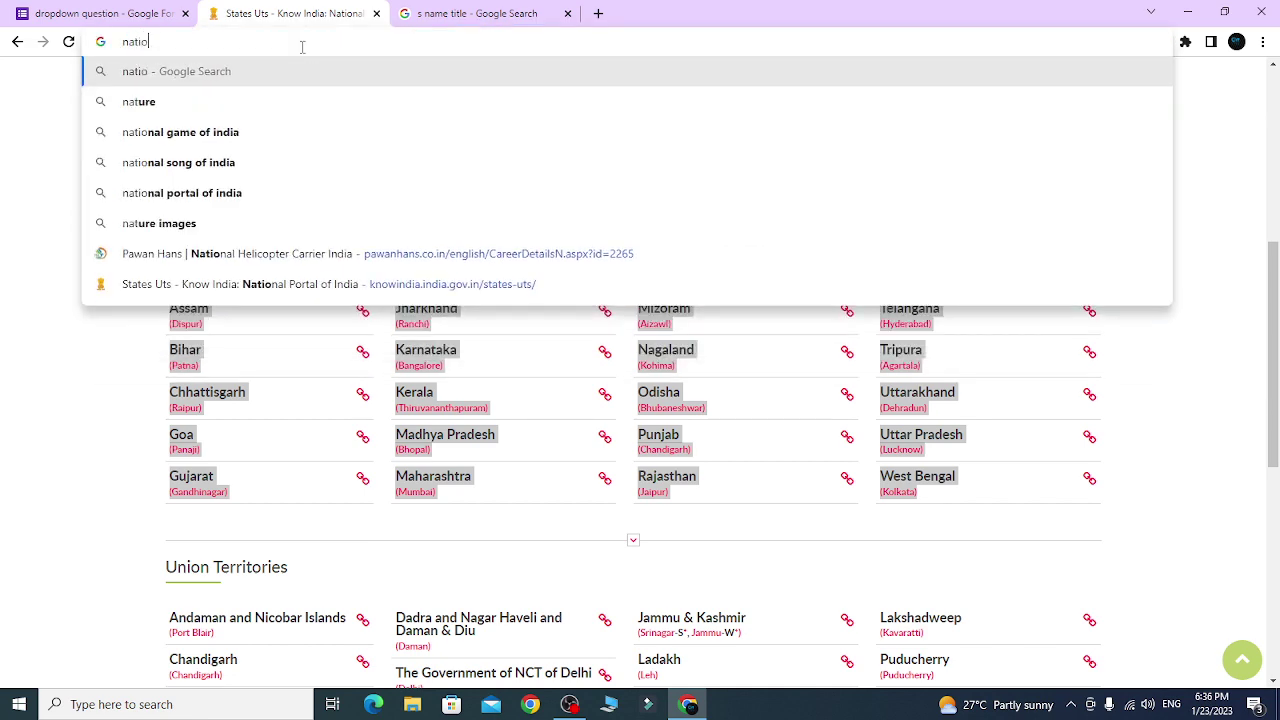
pyautogui.write('nal')
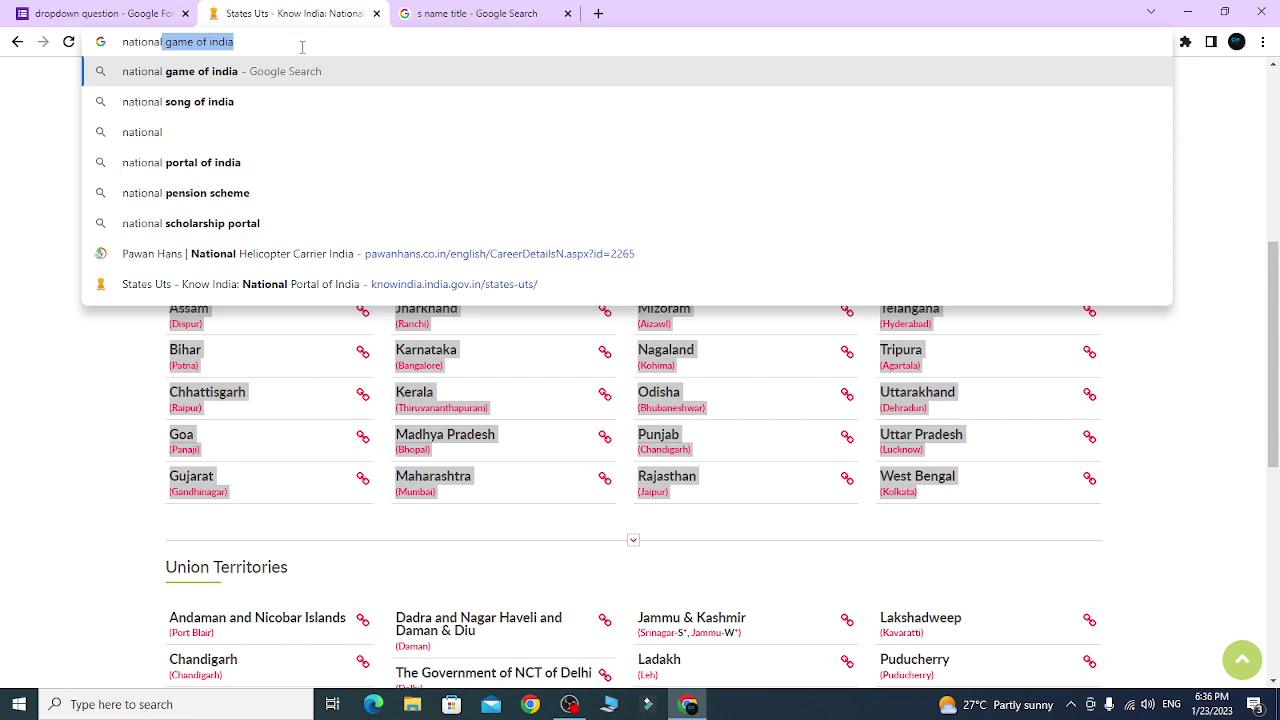
pyautogui.press('BackSpace')
pyautogui.press('BackSpace')
pyautogui.press('BackSpace')
pyautogui.press('BackSpace')
pyautogui.press('BackSpace')
pyautogui.press('BackSpace')
pyautogui.press('BackSpace')
pyautogui.press('BackSpace')
pyautogui.press('BackSpace')
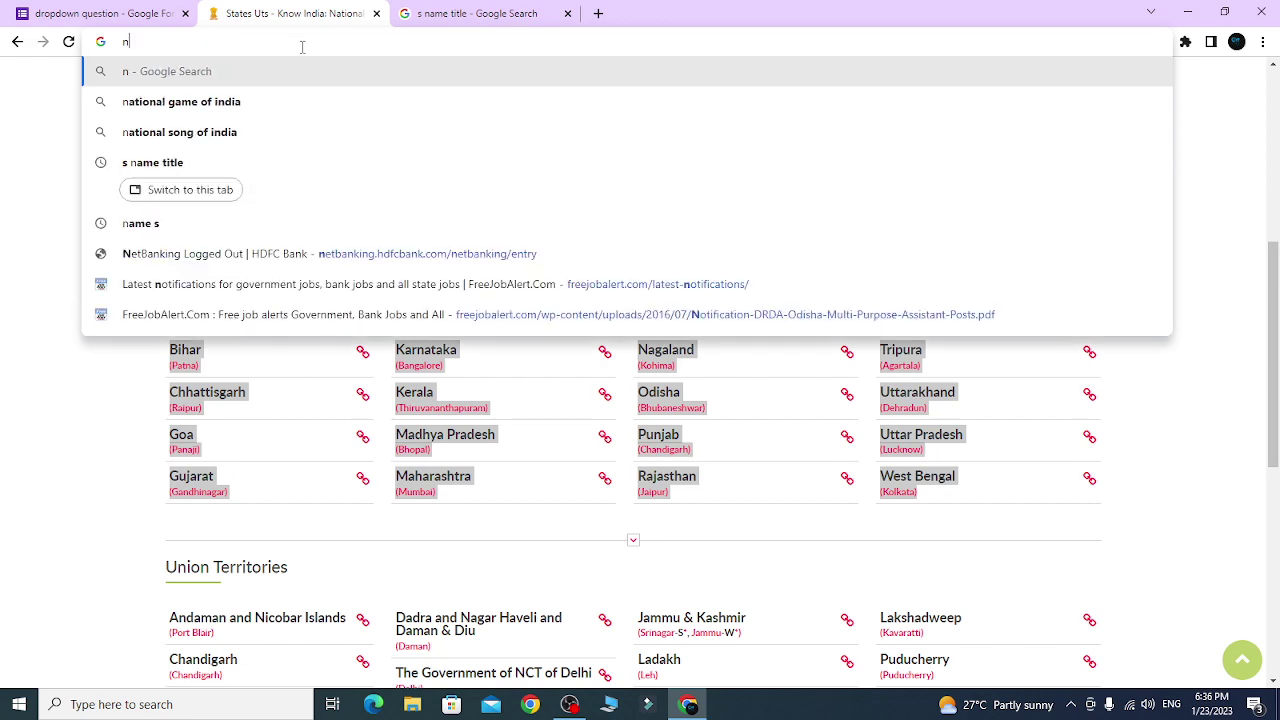
pyautogui.press('Escape')
# - Search Google for the suggested query "country name"
pyautogui.write('count')
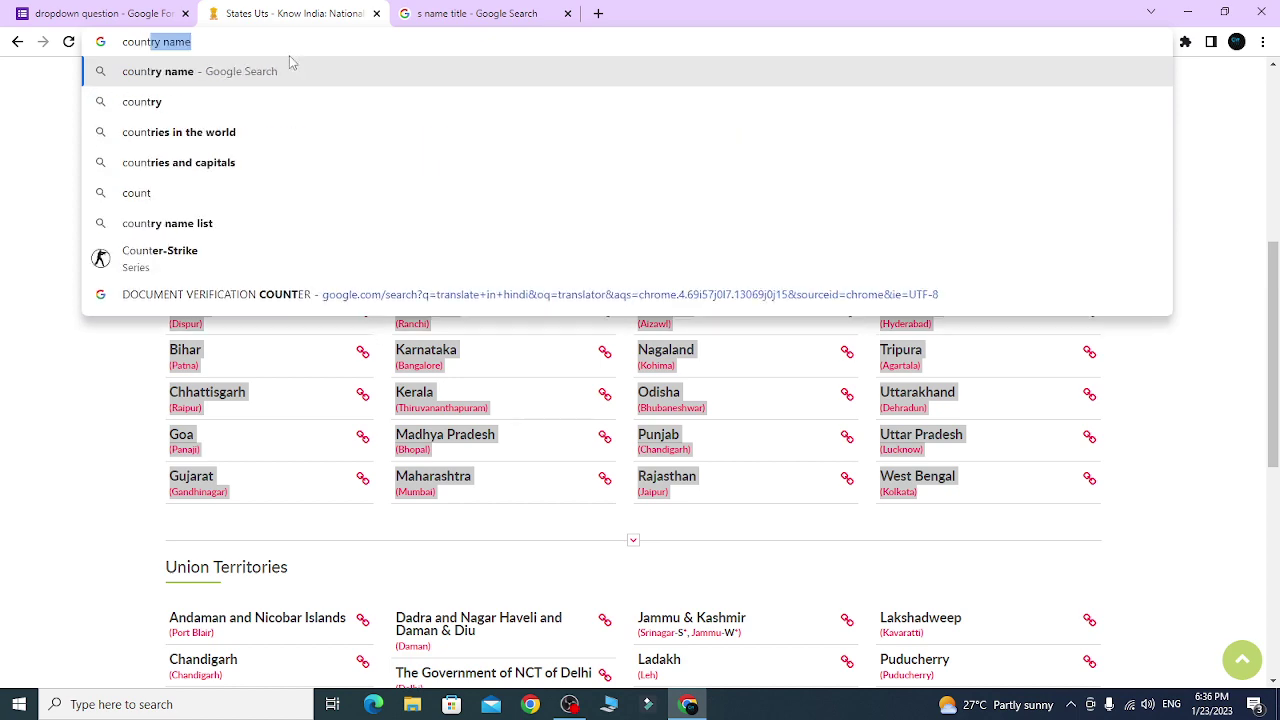
pyautogui.press('Return')
# - Return to the form and retitle the "nationality" question as "country"
pyautogui.click(120, 13)
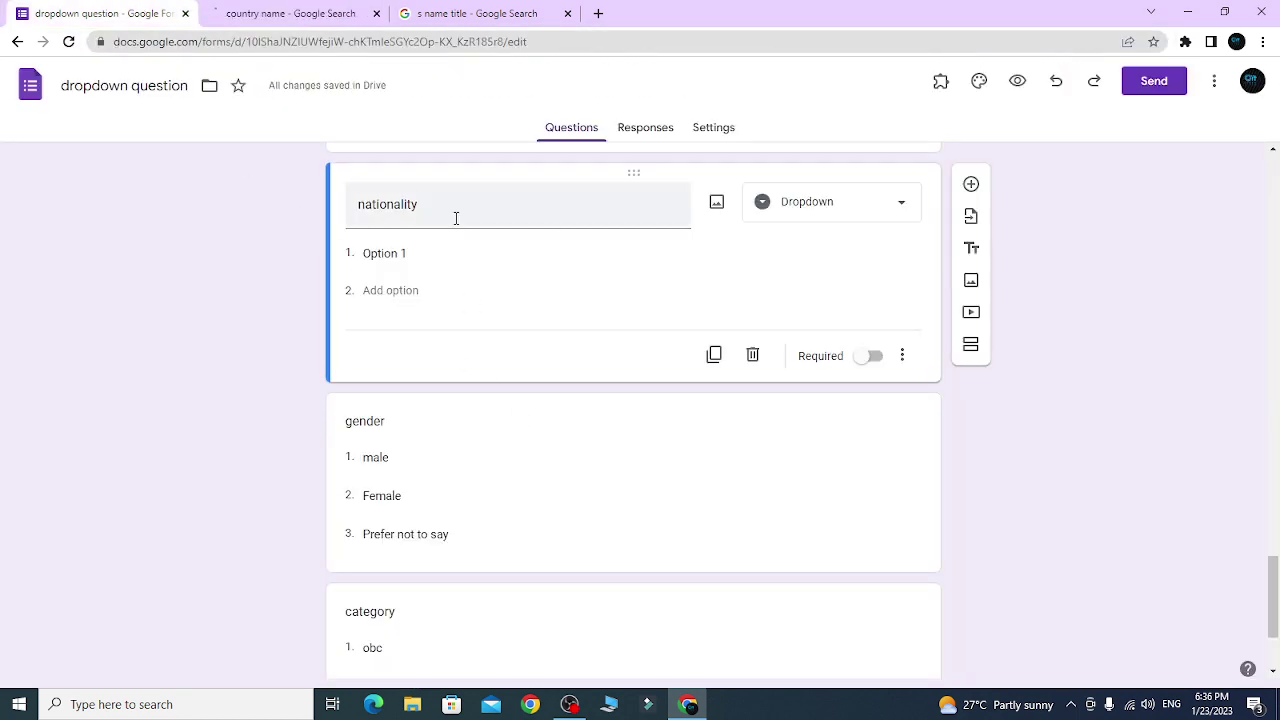
pyautogui.moveTo(456, 218); pyautogui.dragTo(343, 217)
pyautogui.write('co')
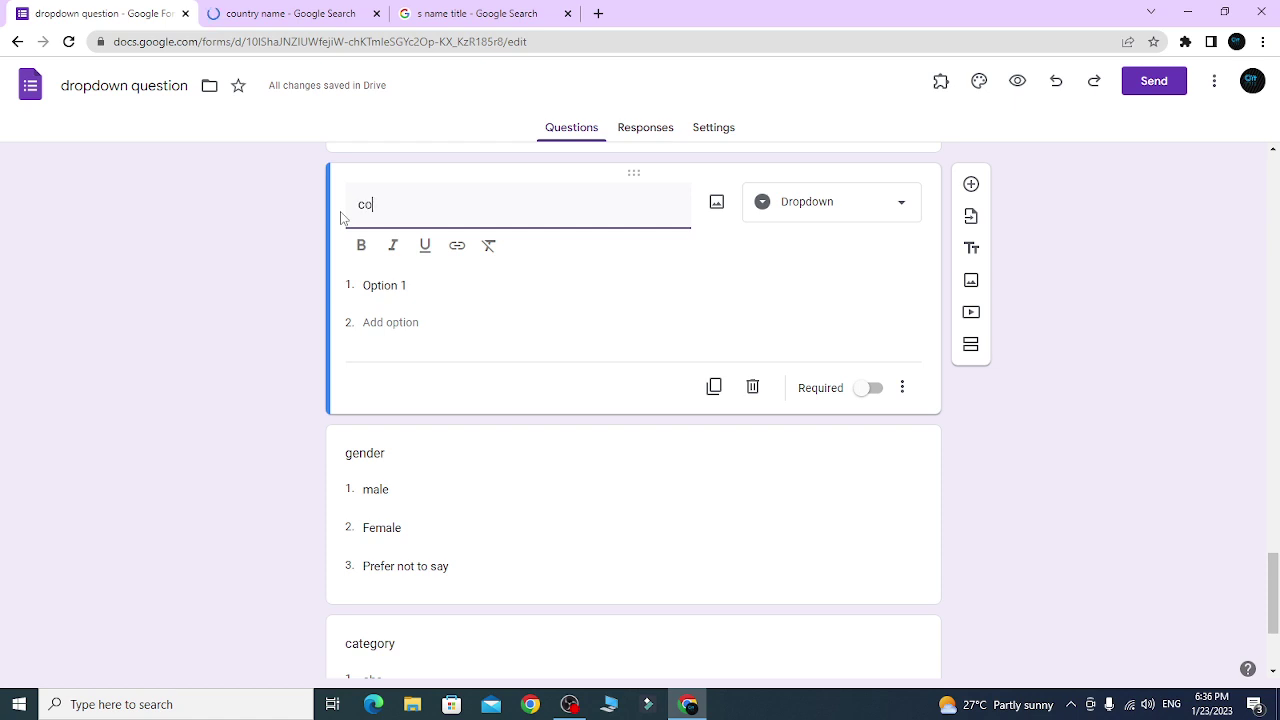
pyautogui.write('untry')
# - Open the full All Countries list from the "country name" search results and look through its entries
pyautogui.click(290, 13)
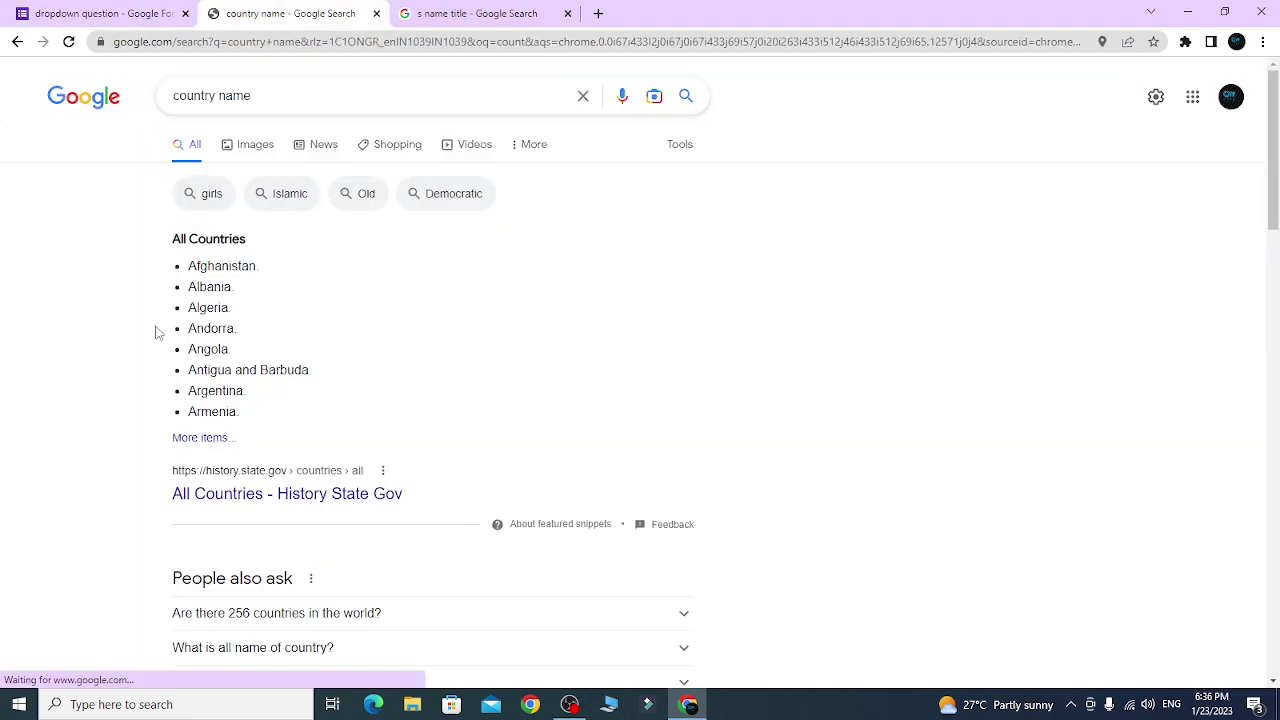
pyautogui.click(205, 441)
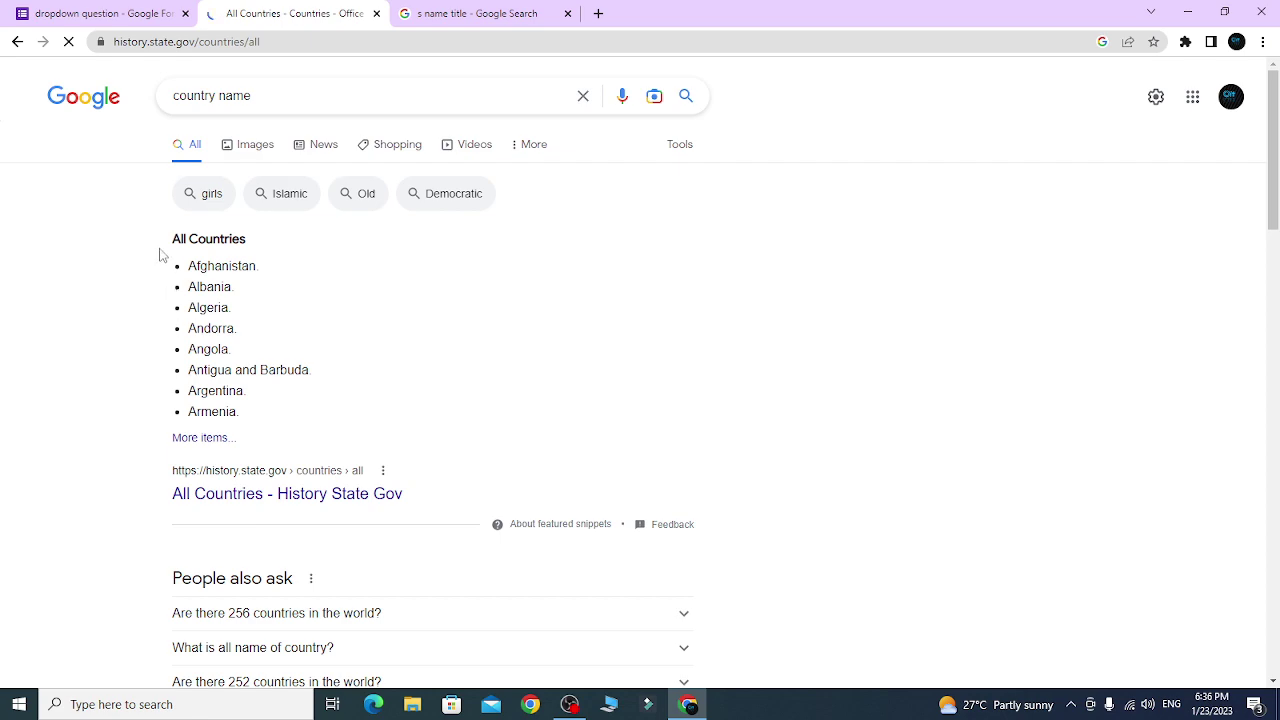
pyautogui.scroll(-6, 505, 496)
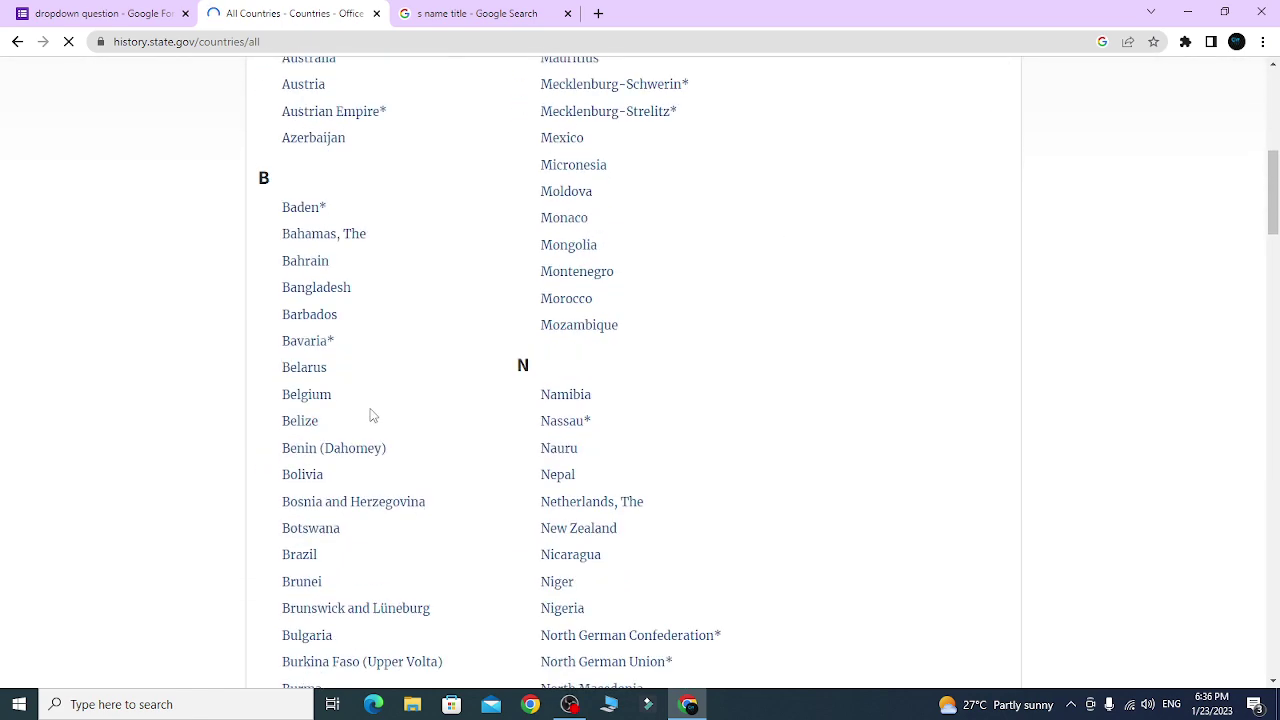
pyautogui.scroll(-20, 380, 460)
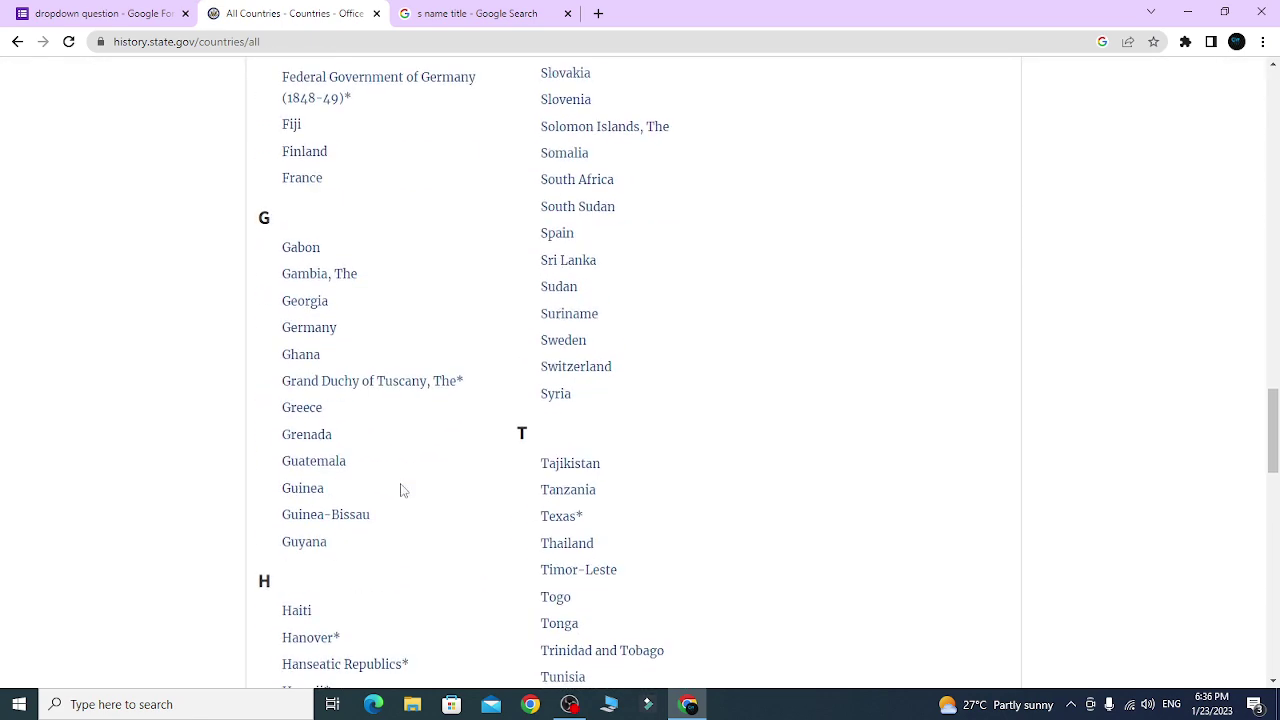
pyautogui.scroll(-6, 400, 490)
pyautogui.scroll(12, 370, 477)
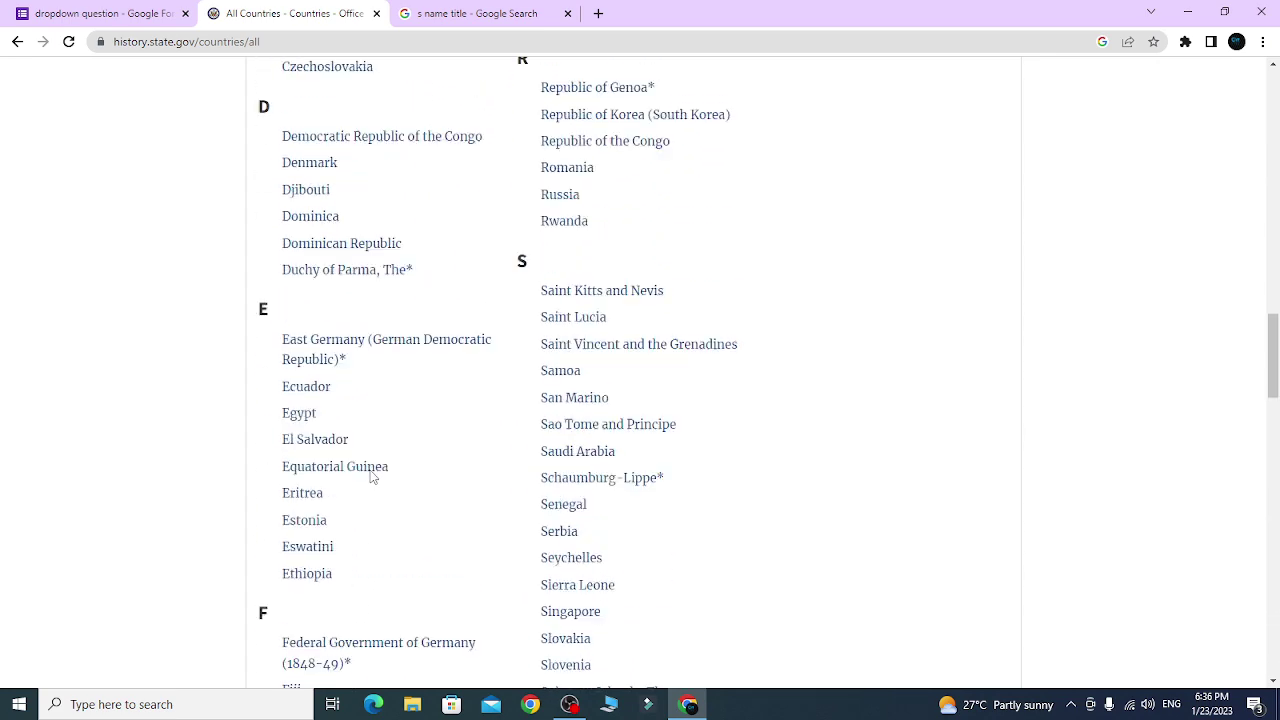
pyautogui.scroll(15, 372, 477)
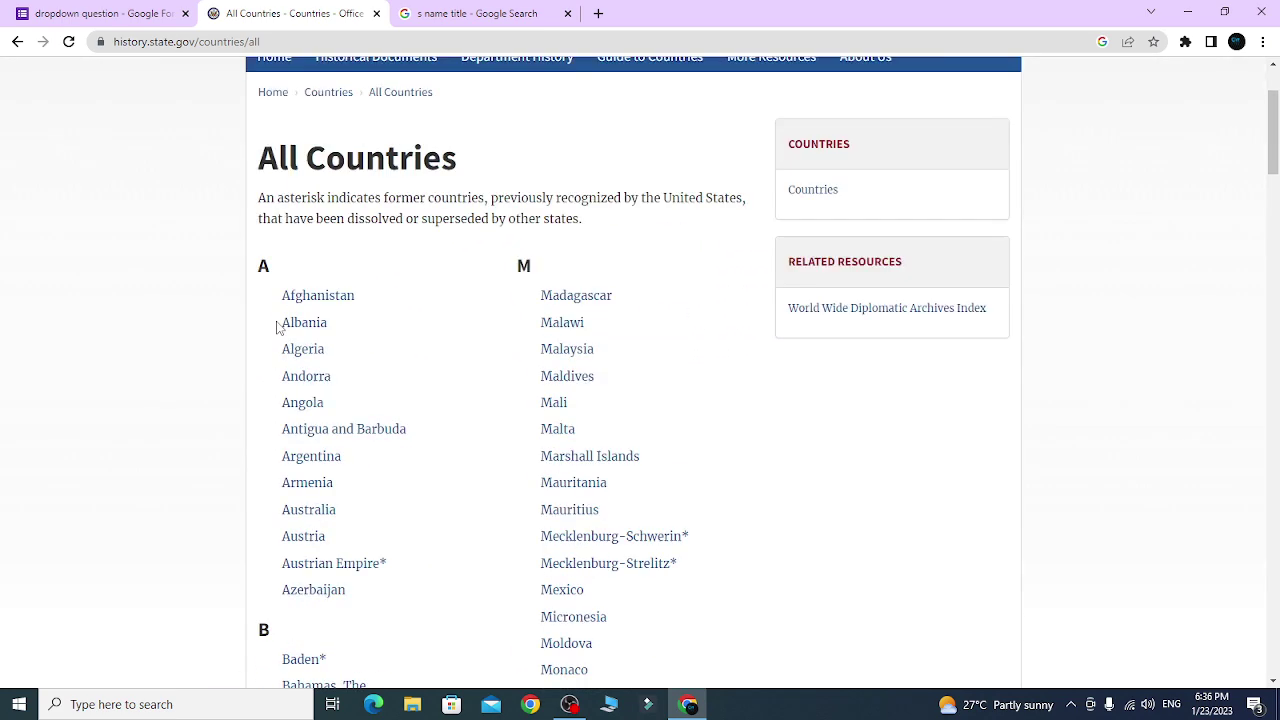
# - Copy the country list from Afghanistan through Luxembourg and paste it over the first option of the "country" question
pyautogui.scroll(2, 277, 327)
pyautogui.scroll(-3, 277, 451)
pyautogui.moveTo(269, 209); pyautogui.dragTo(358, 247)
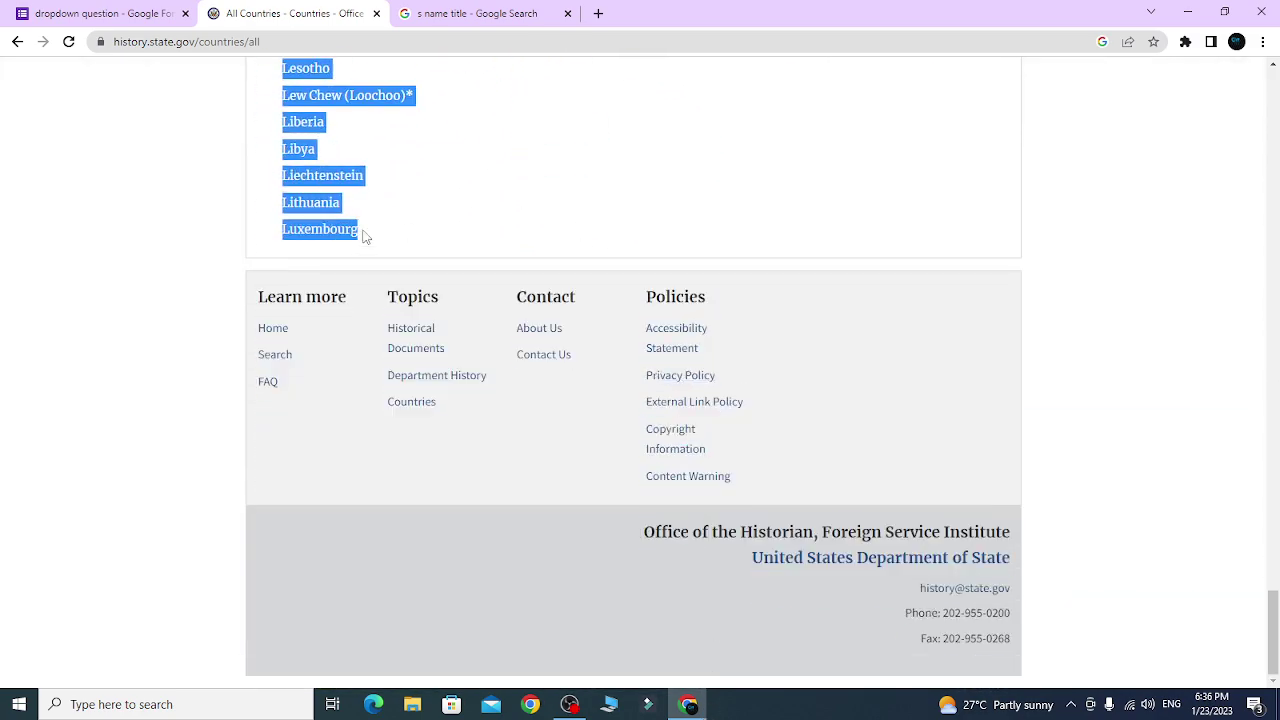
pyautogui.click(130, 16)
pyautogui.click(403, 284)
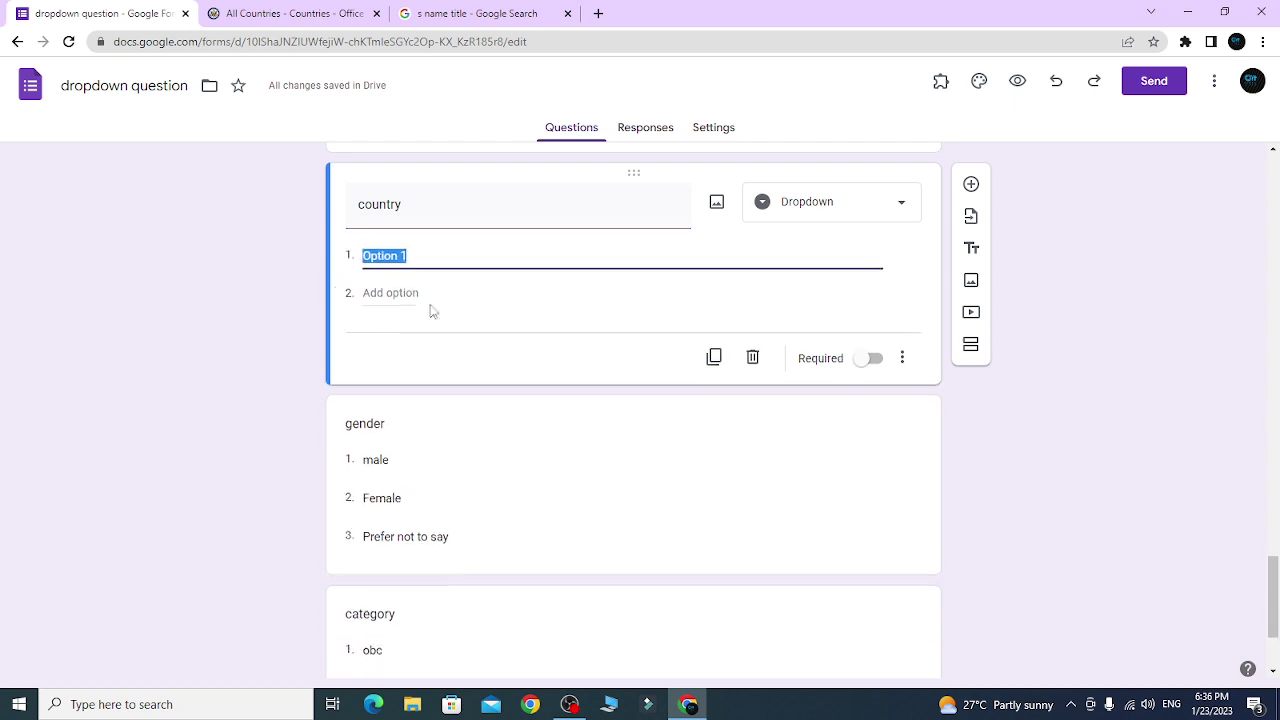
pyautogui.hotkey('ctrl', 'v')
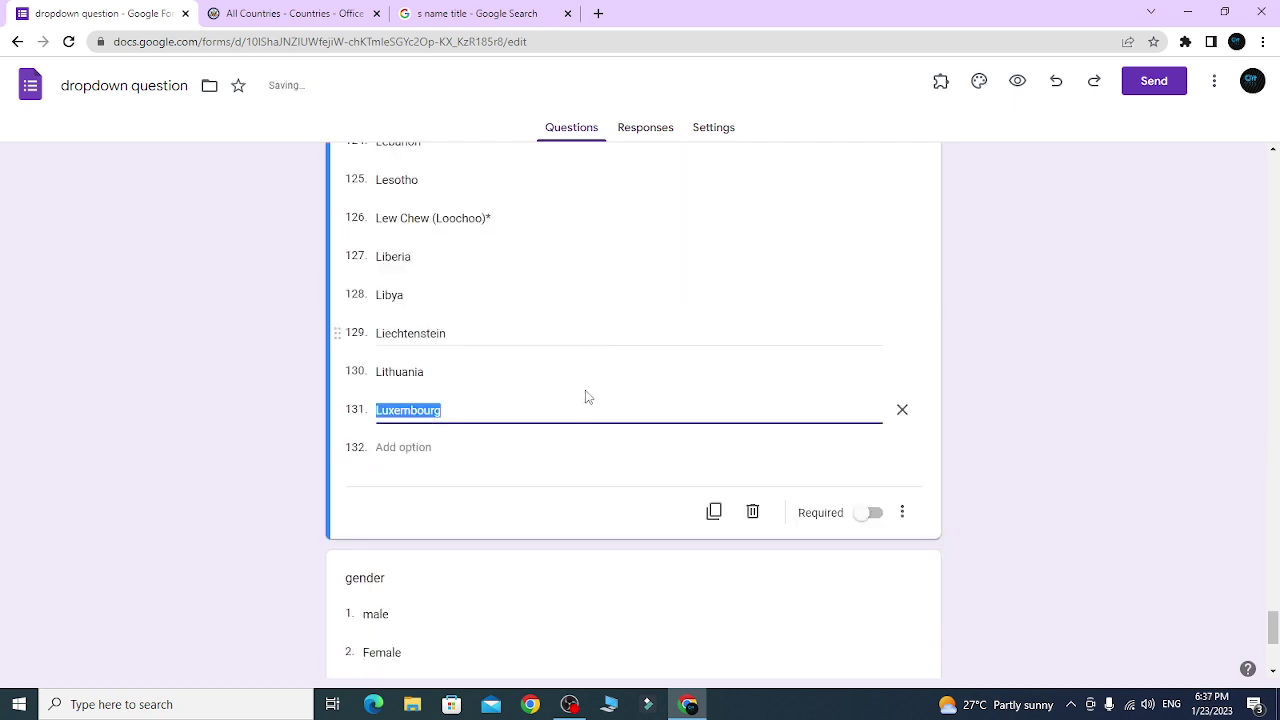
# - Look over the pasted country options and the "gender" and "category" questions, and return to the start of the form
pyautogui.scroll(5, 551, 500)
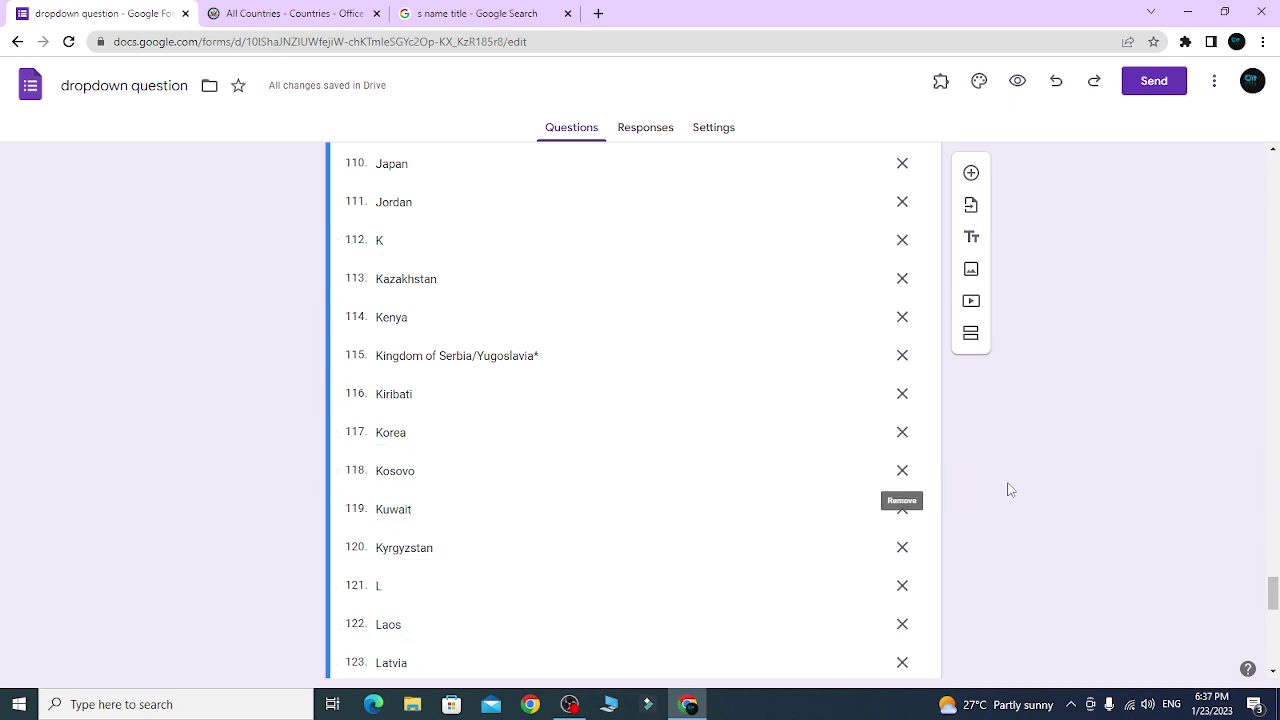
pyautogui.scroll(-9, 510, 528)
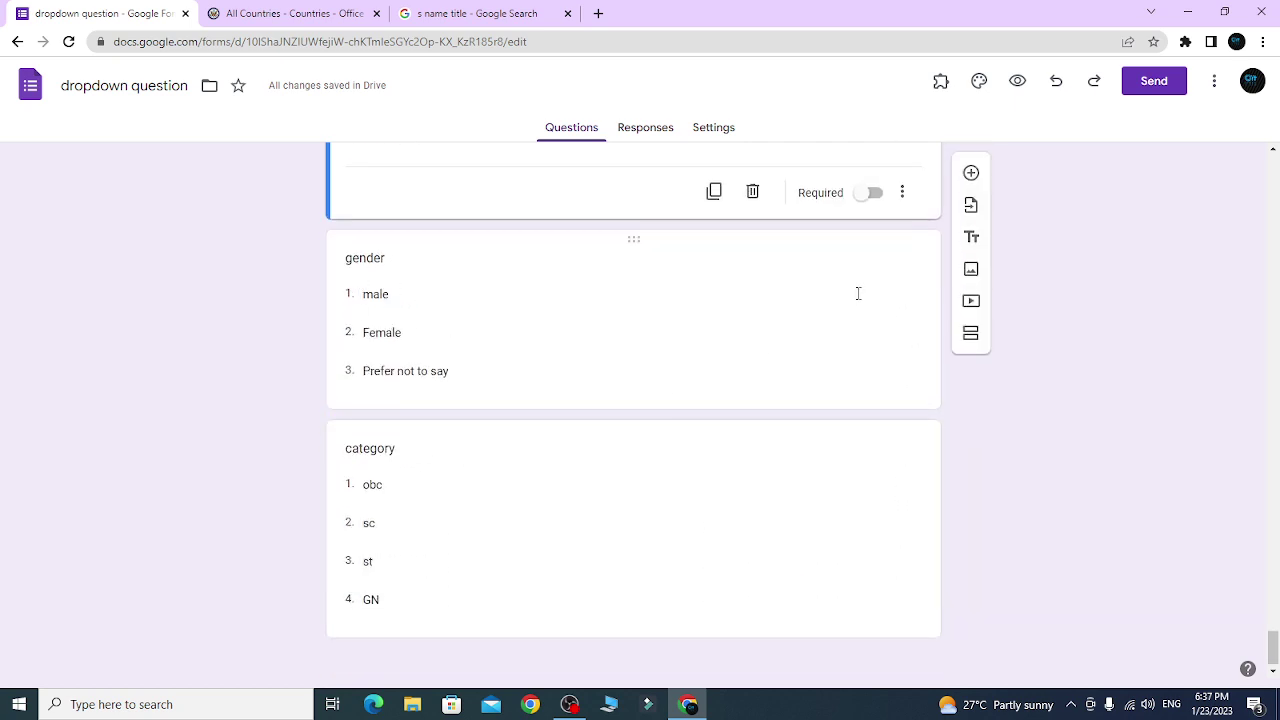
pyautogui.click(576, 272)
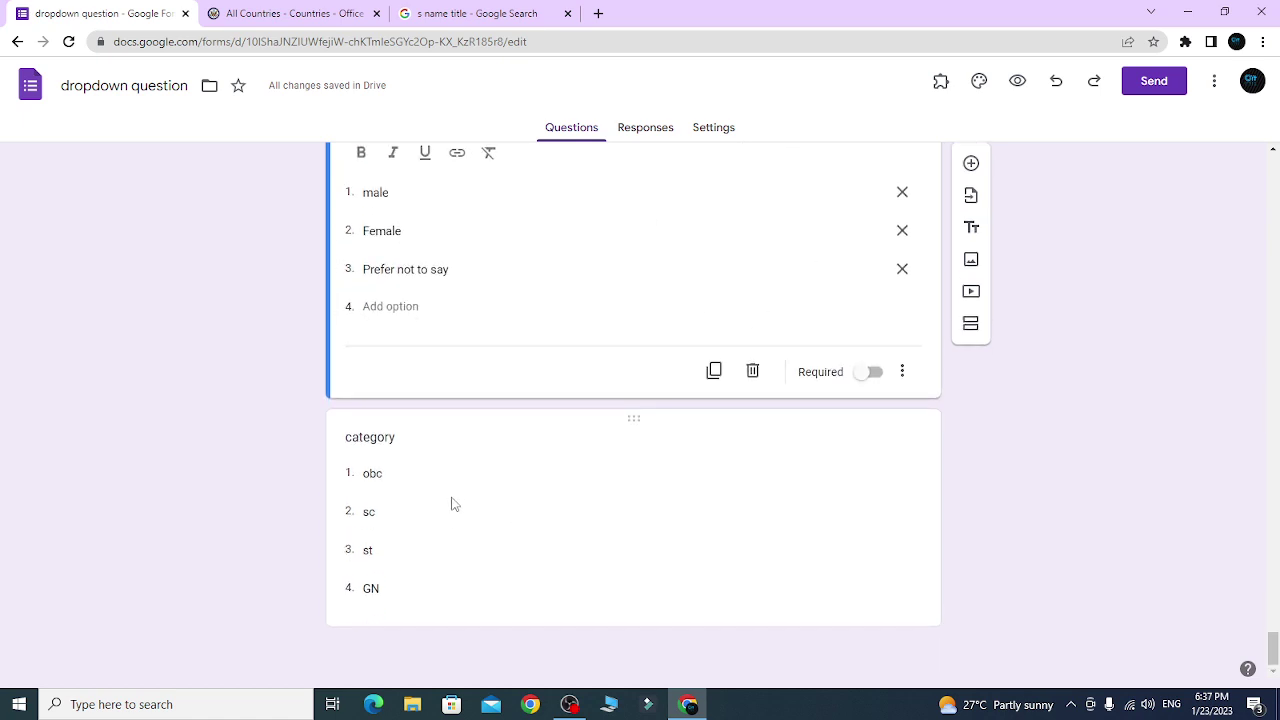
pyautogui.click(465, 465)
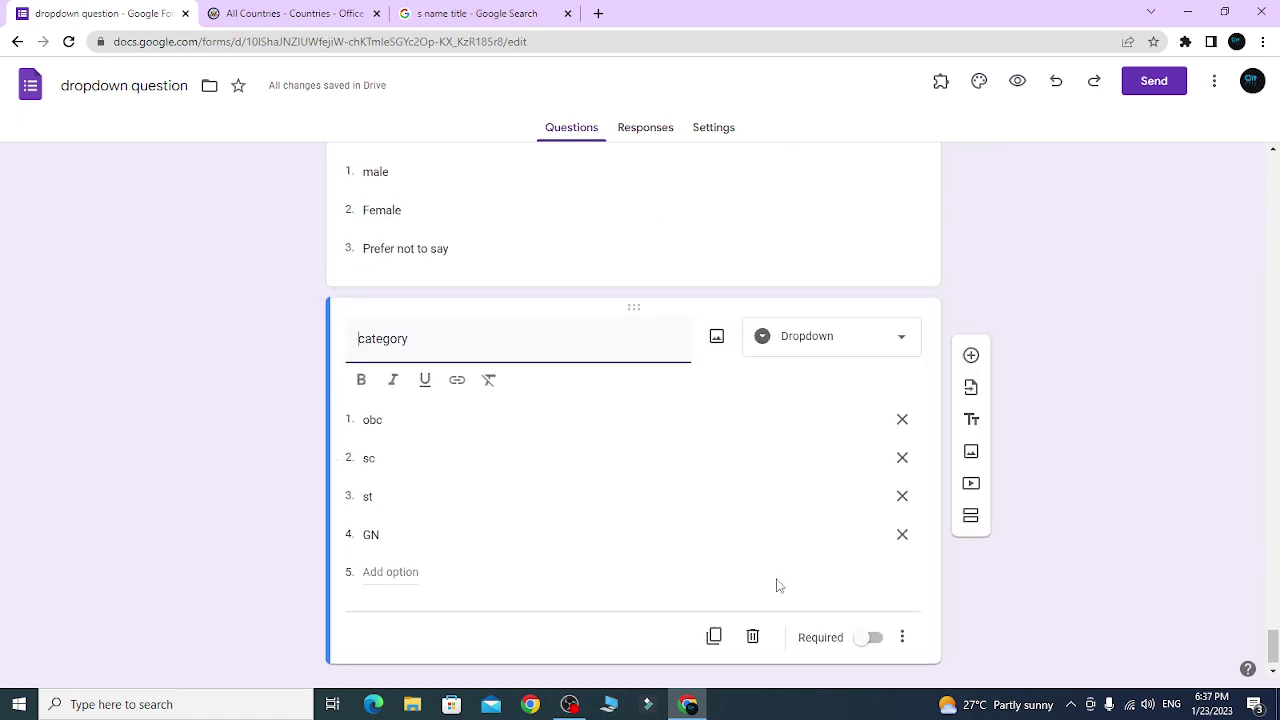
pyautogui.scroll(19, 829, 607)
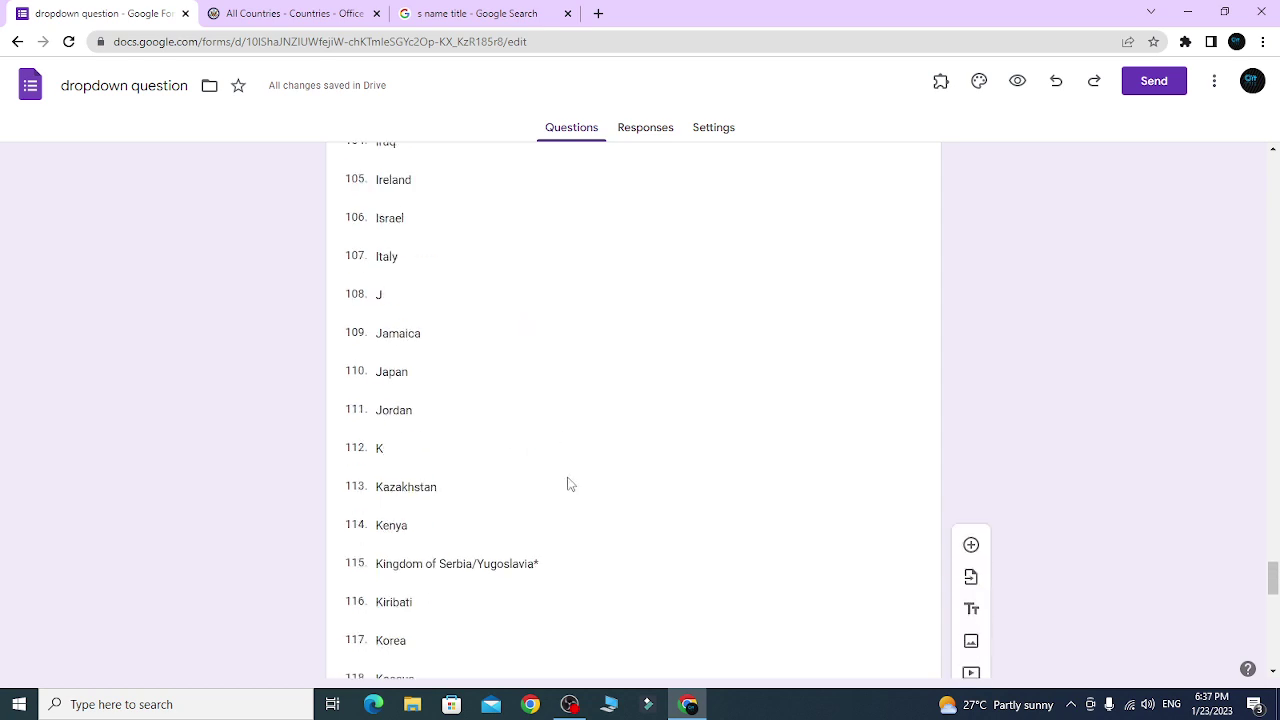
pyautogui.scroll(20, 585, 487)
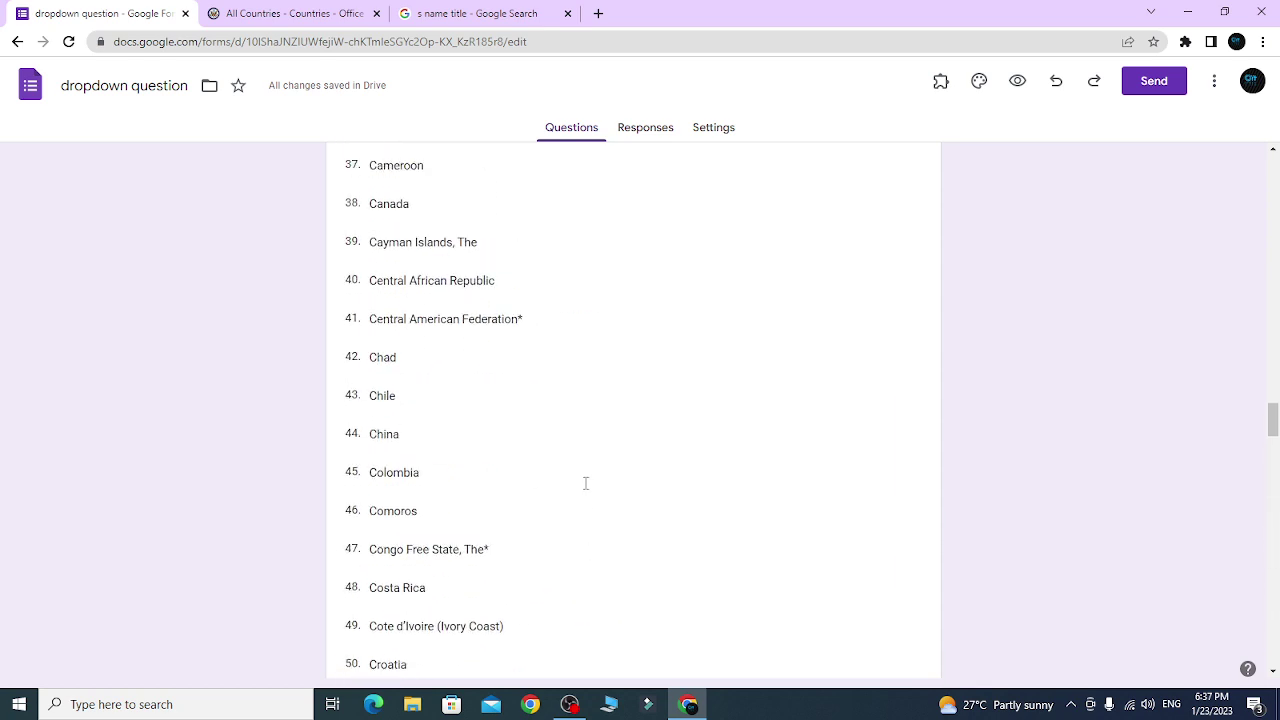
pyautogui.scroll(20, 585, 487)
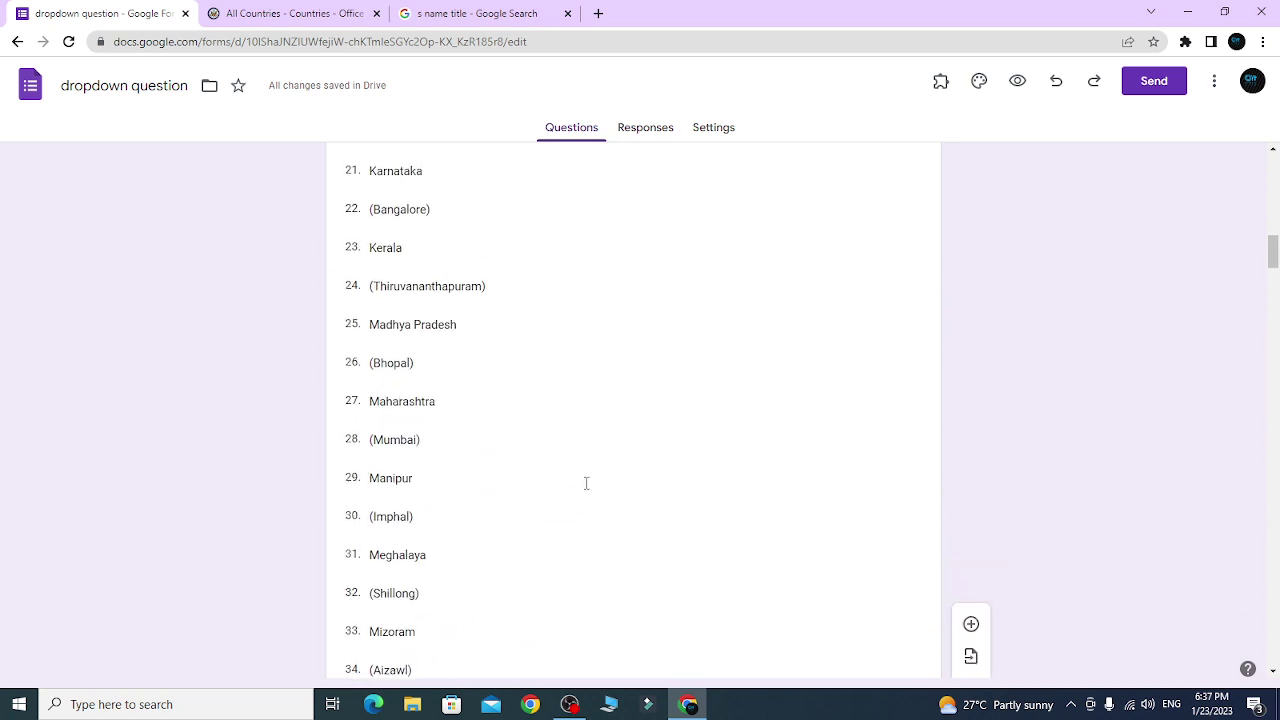
pyautogui.scroll(7, 587, 489)
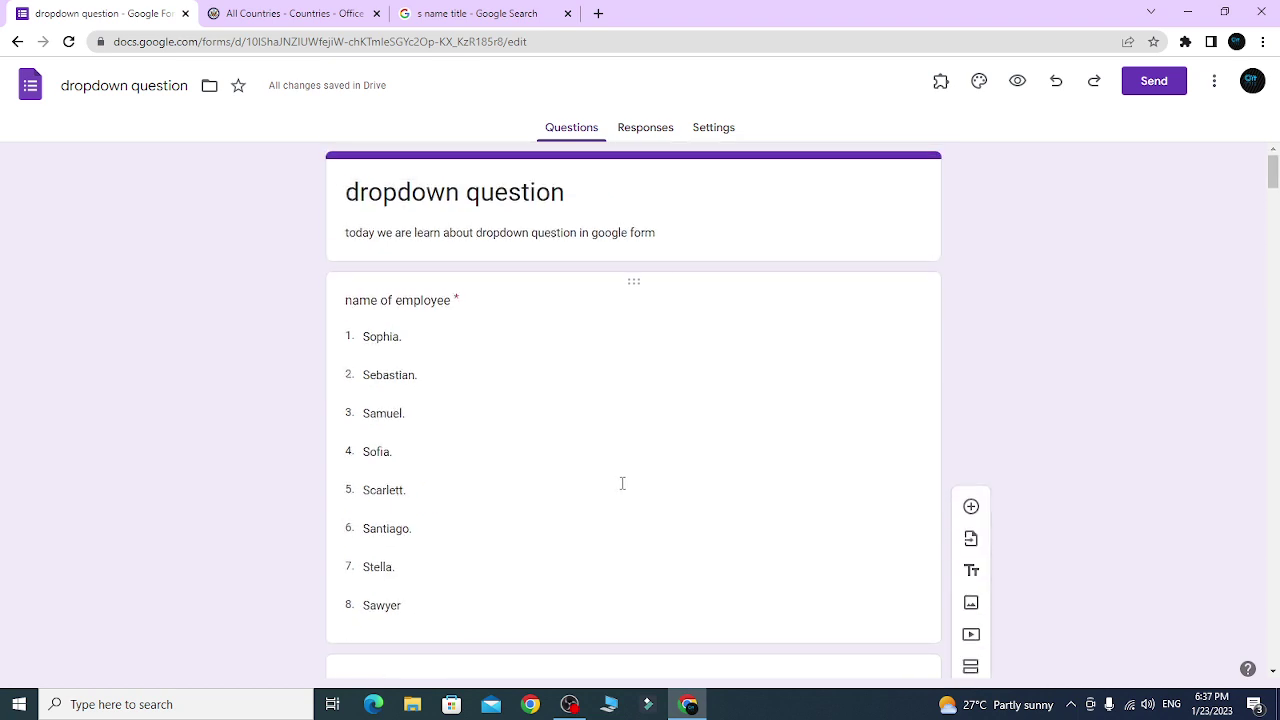
# - Review the "name of employee" question's options and Required setting, and the option lists of the "state" and "country" questions
pyautogui.click(587, 470)
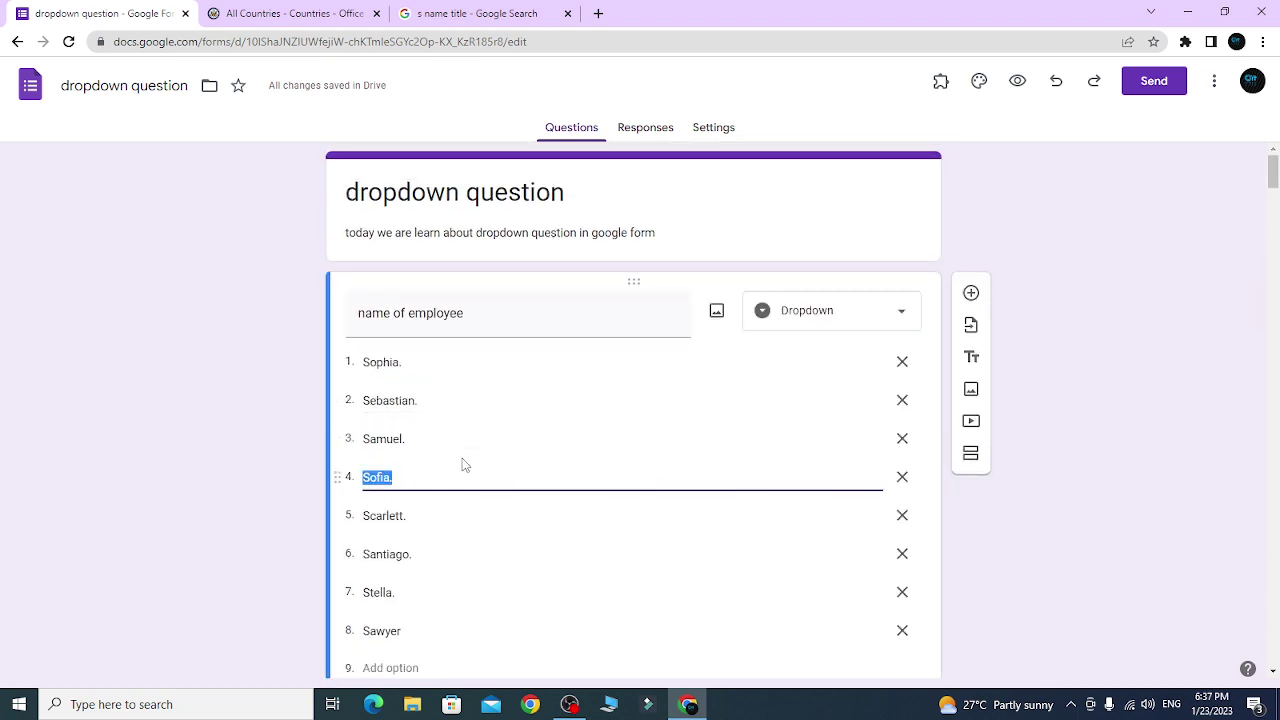
pyautogui.scroll(-3, 470, 470)
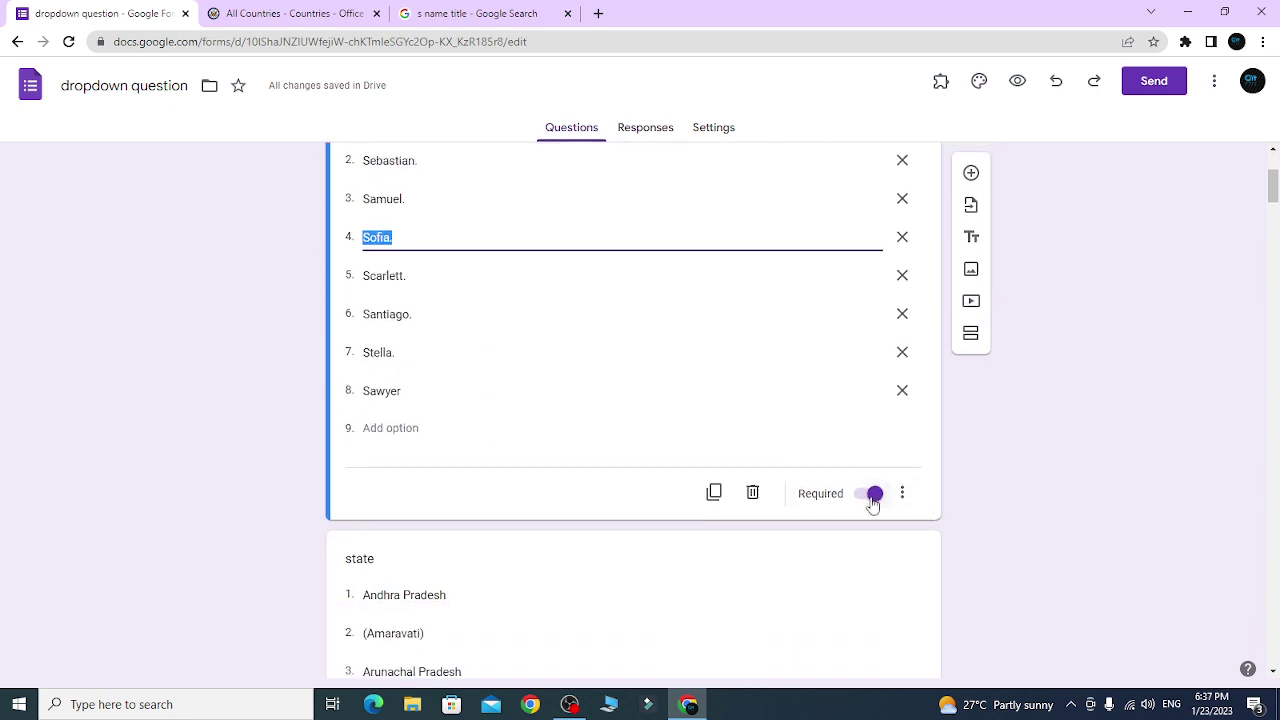
pyautogui.scroll(-3, 429, 463)
pyautogui.scroll(-5, 380, 360)
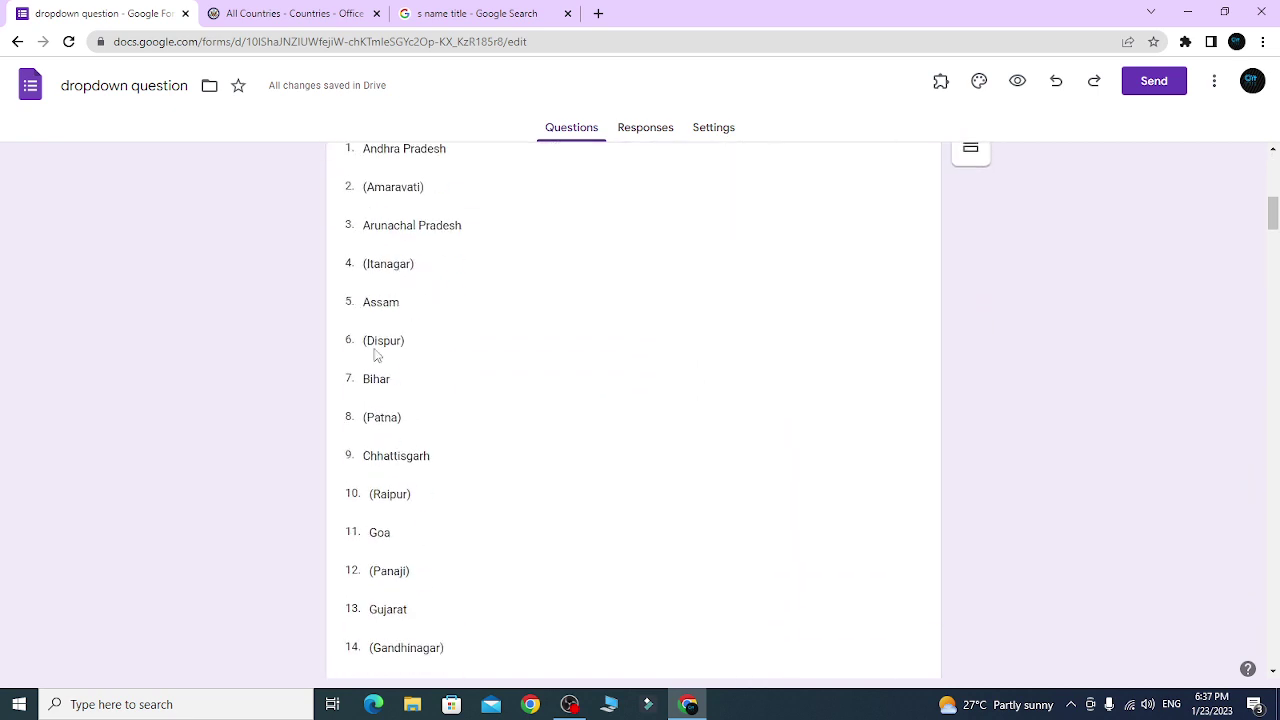
pyautogui.scroll(-20, 706, 537)
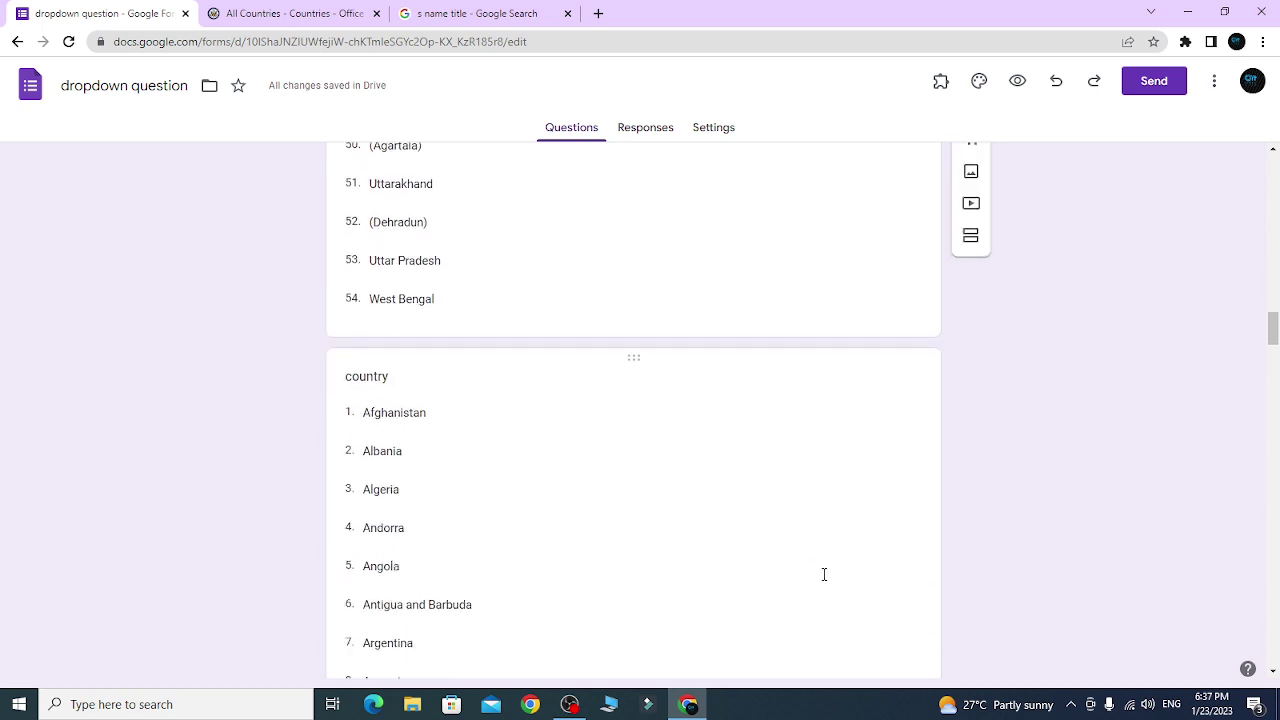
pyautogui.scroll(-8, 830, 580)
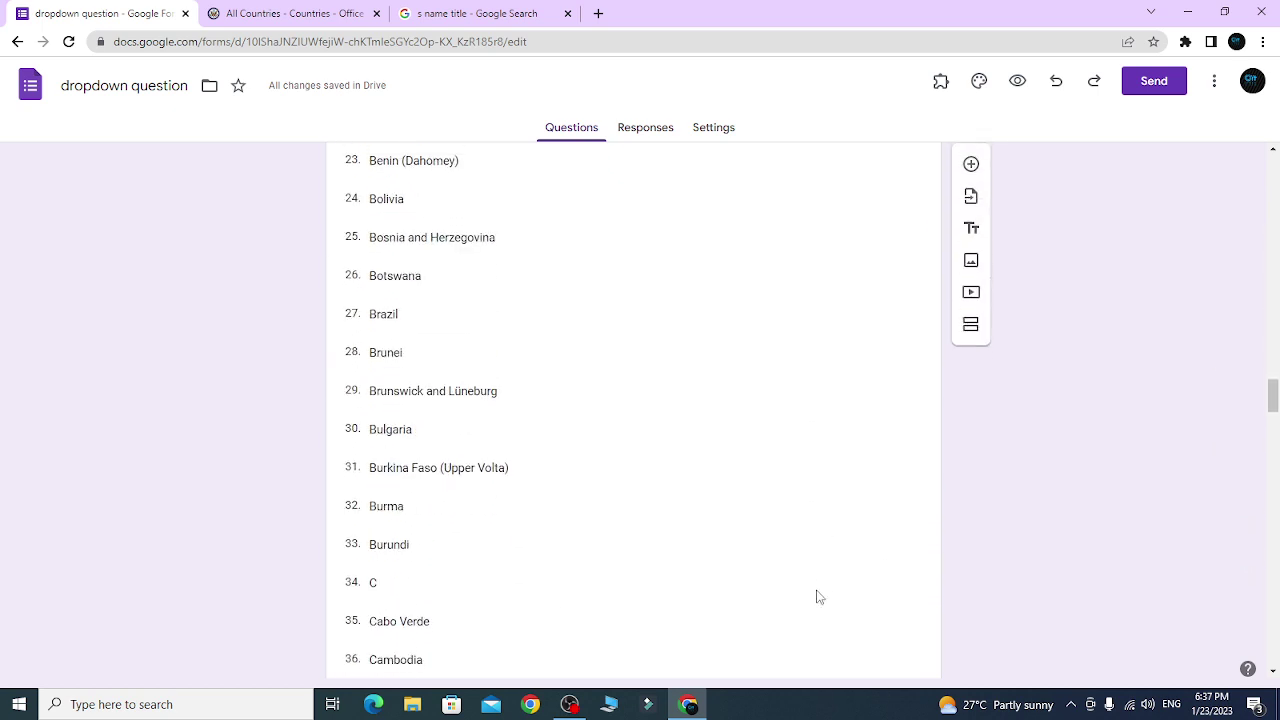
pyautogui.scroll(9, 814, 597)
pyautogui.scroll(15, 814, 597)
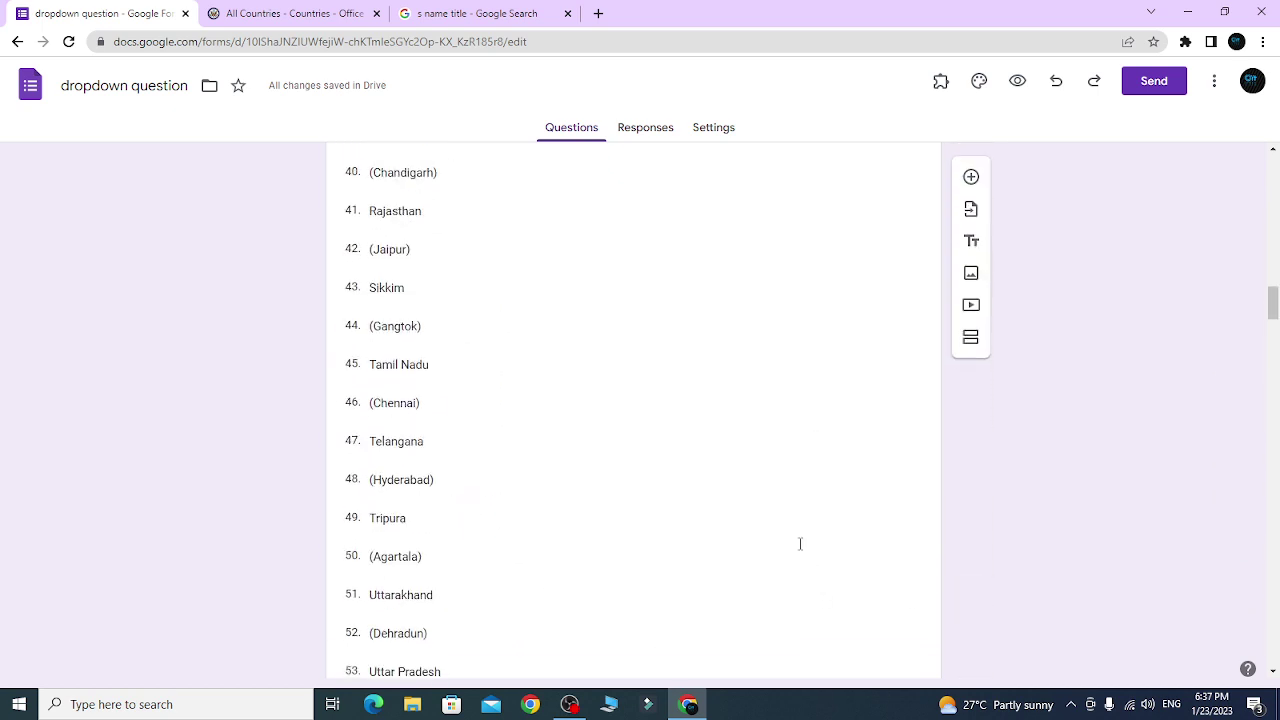
pyautogui.click(655, 572)
pyautogui.scroll(-13, 655, 570)
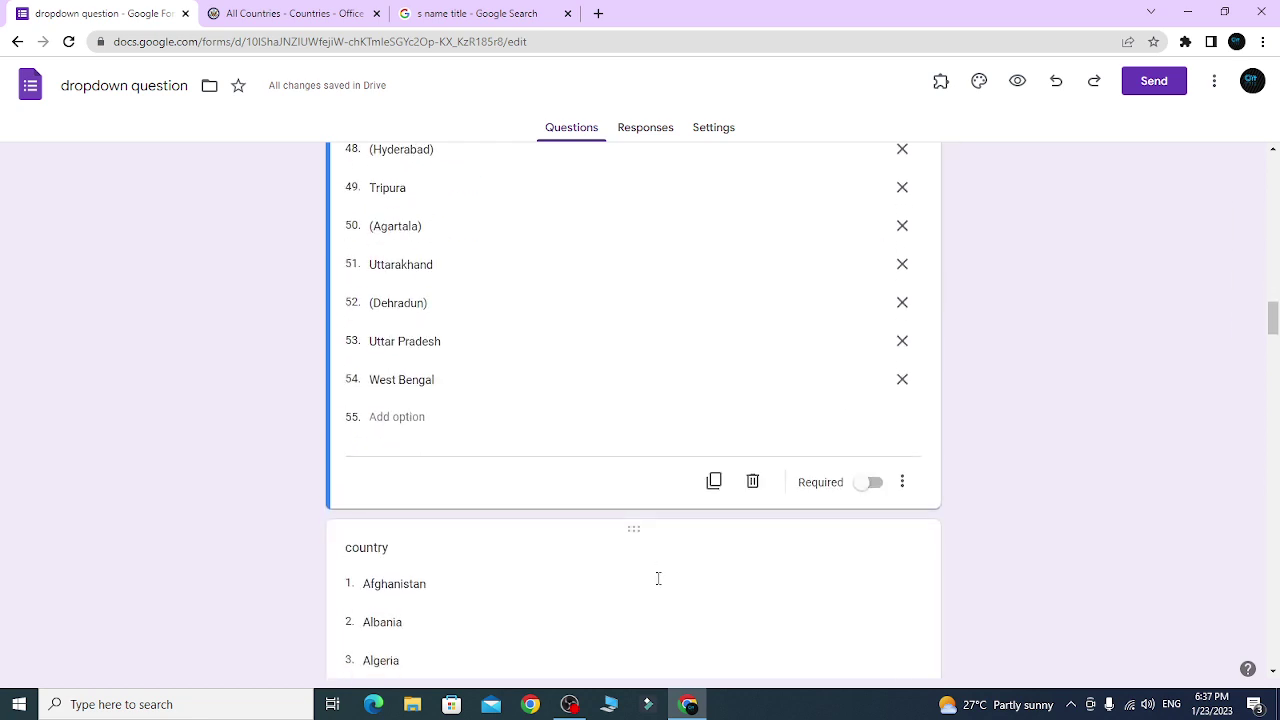
# - Make the "state" and "country" questions required
pyautogui.click(875, 244)
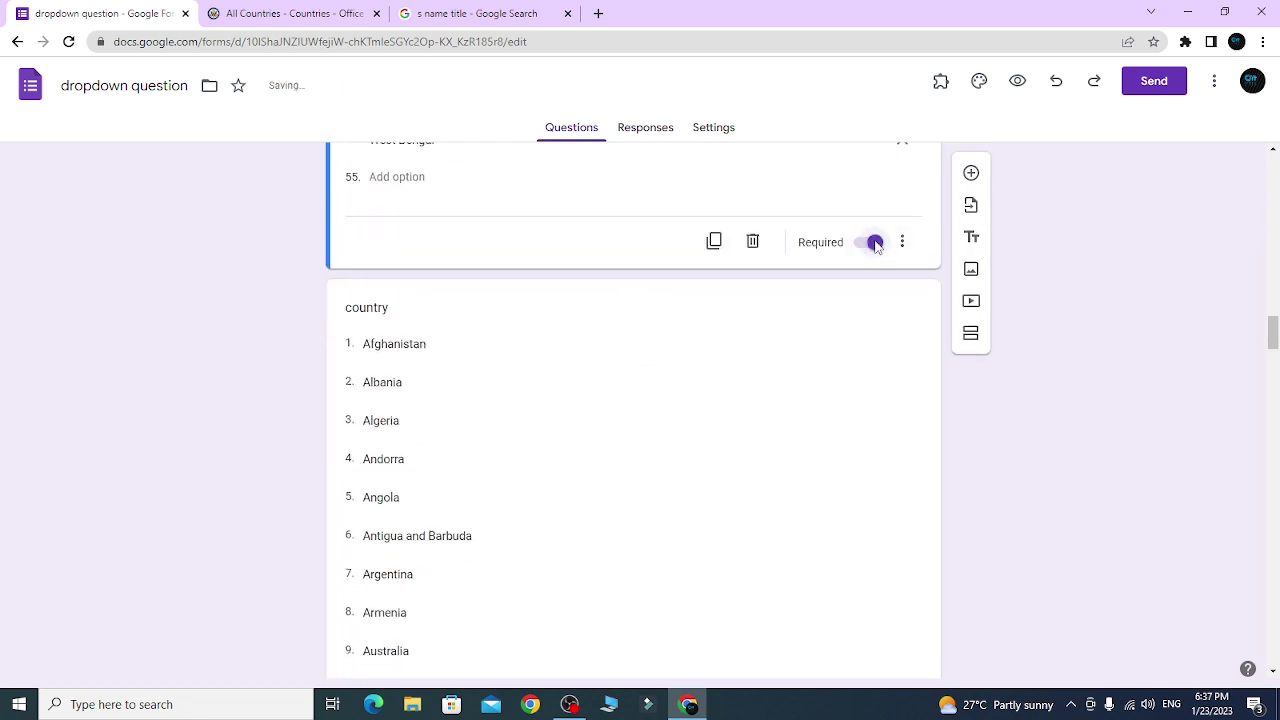
pyautogui.click(902, 241)
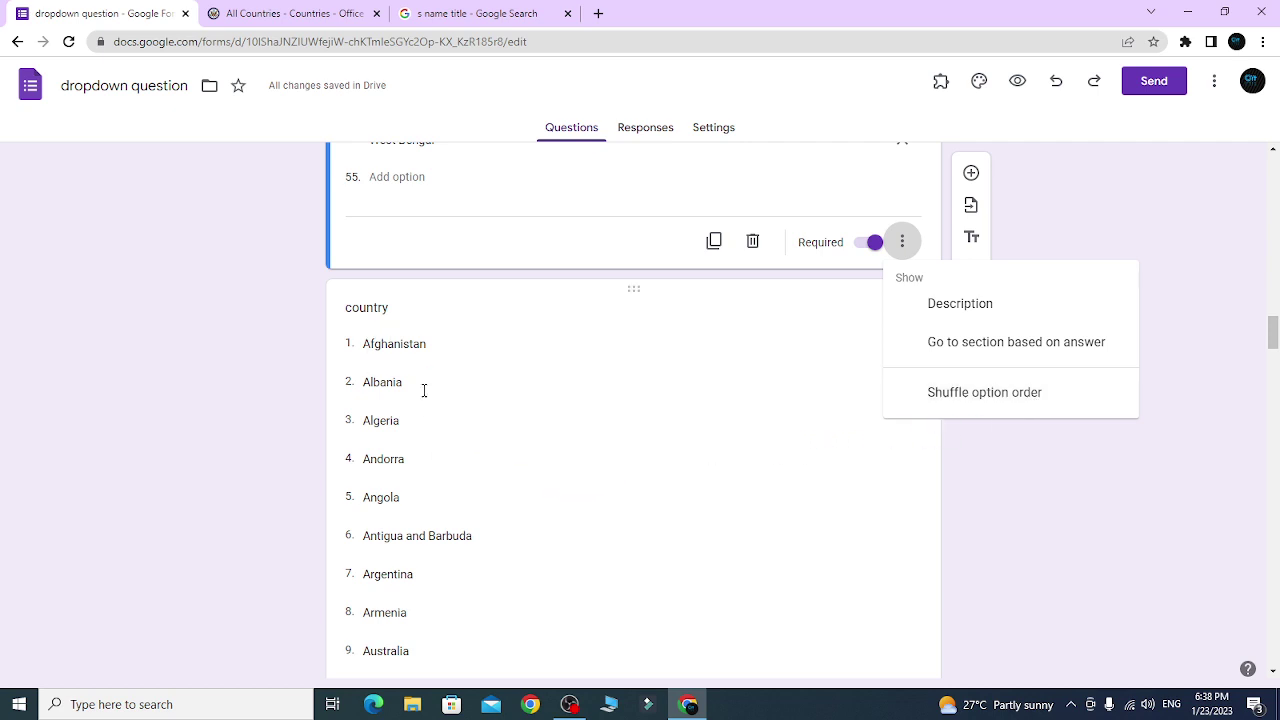
pyautogui.scroll(-1, 425, 428)
pyautogui.scroll(-8, 428, 426)
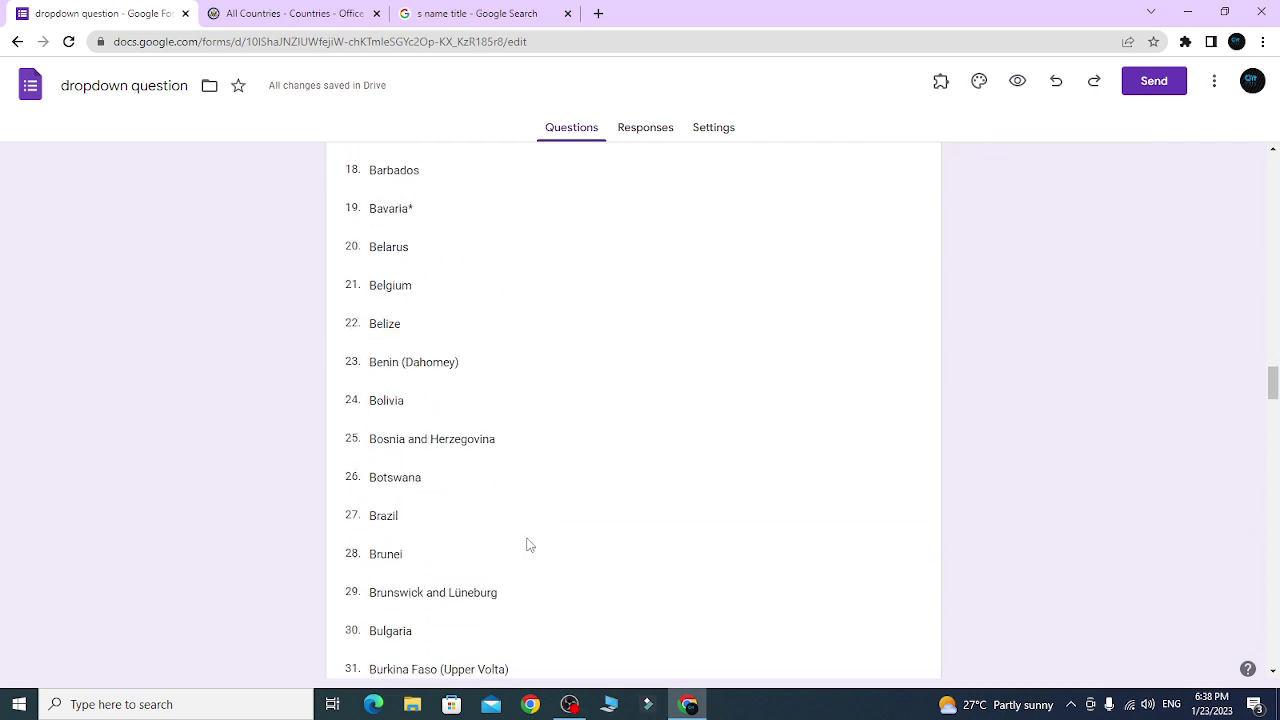
pyautogui.scroll(-4, 533, 539)
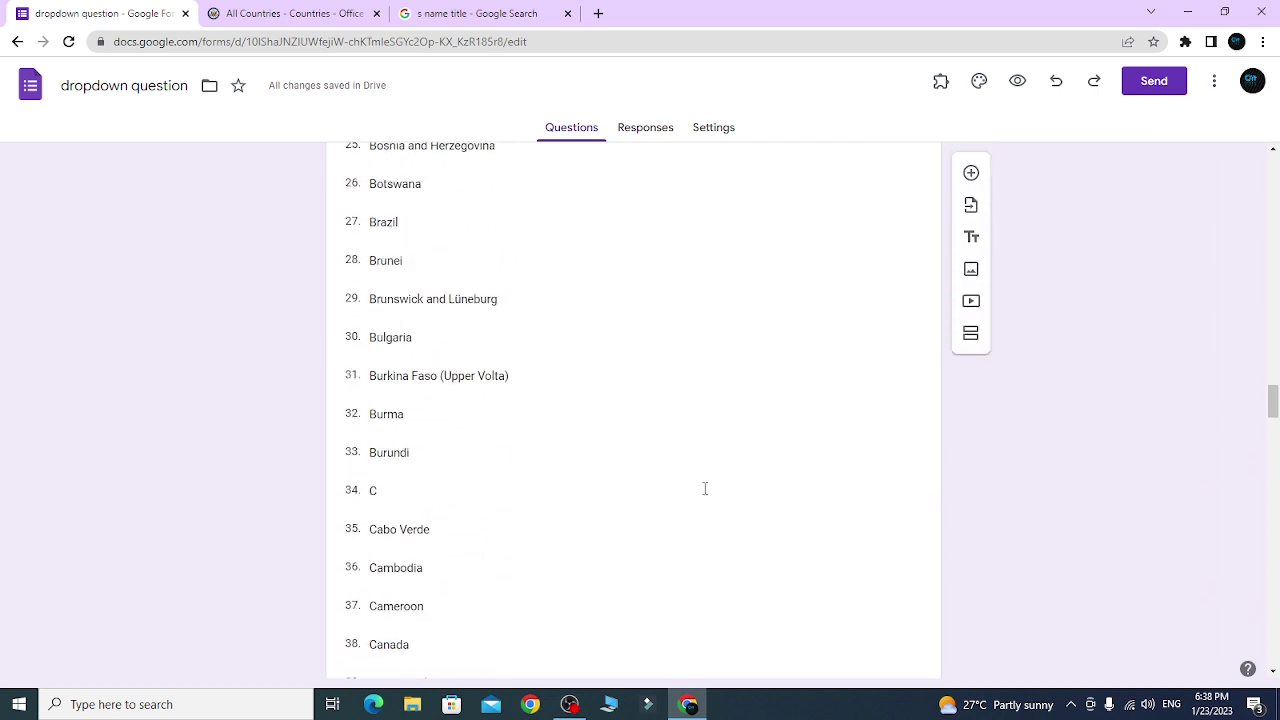
pyautogui.click(812, 545)
pyautogui.scroll(-20, 813, 548)
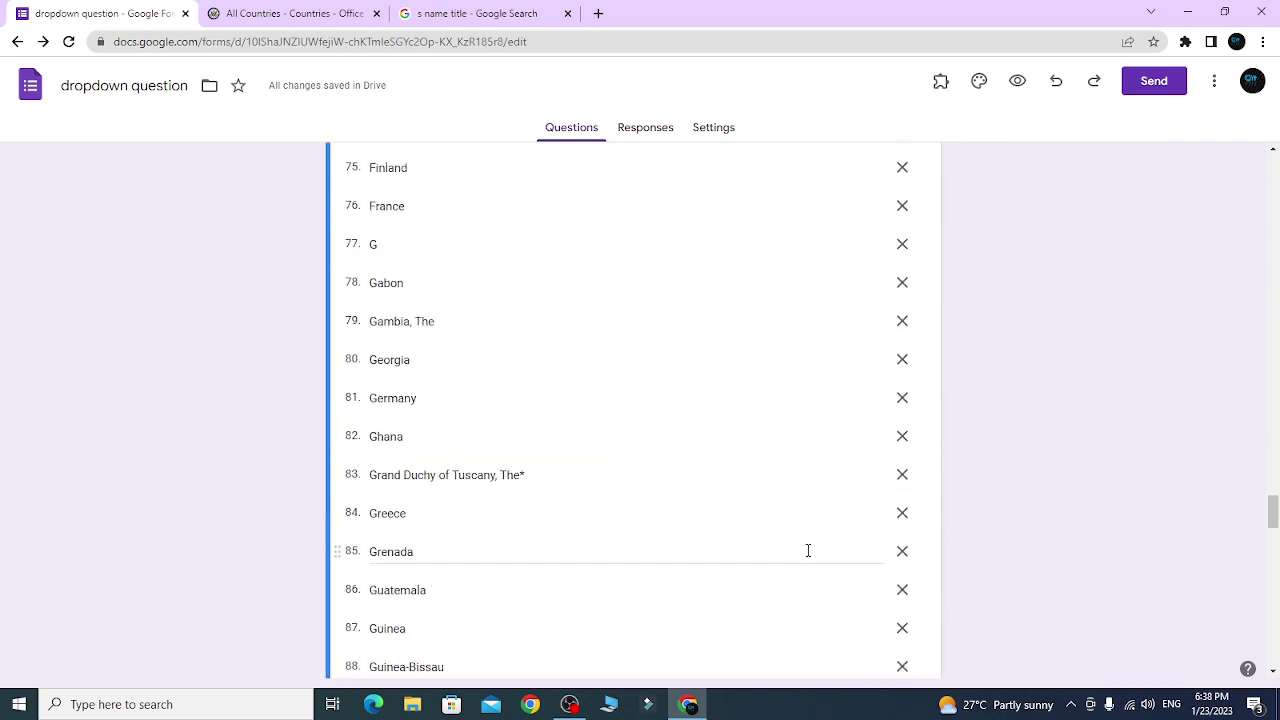
pyautogui.scroll(-20, 818, 555)
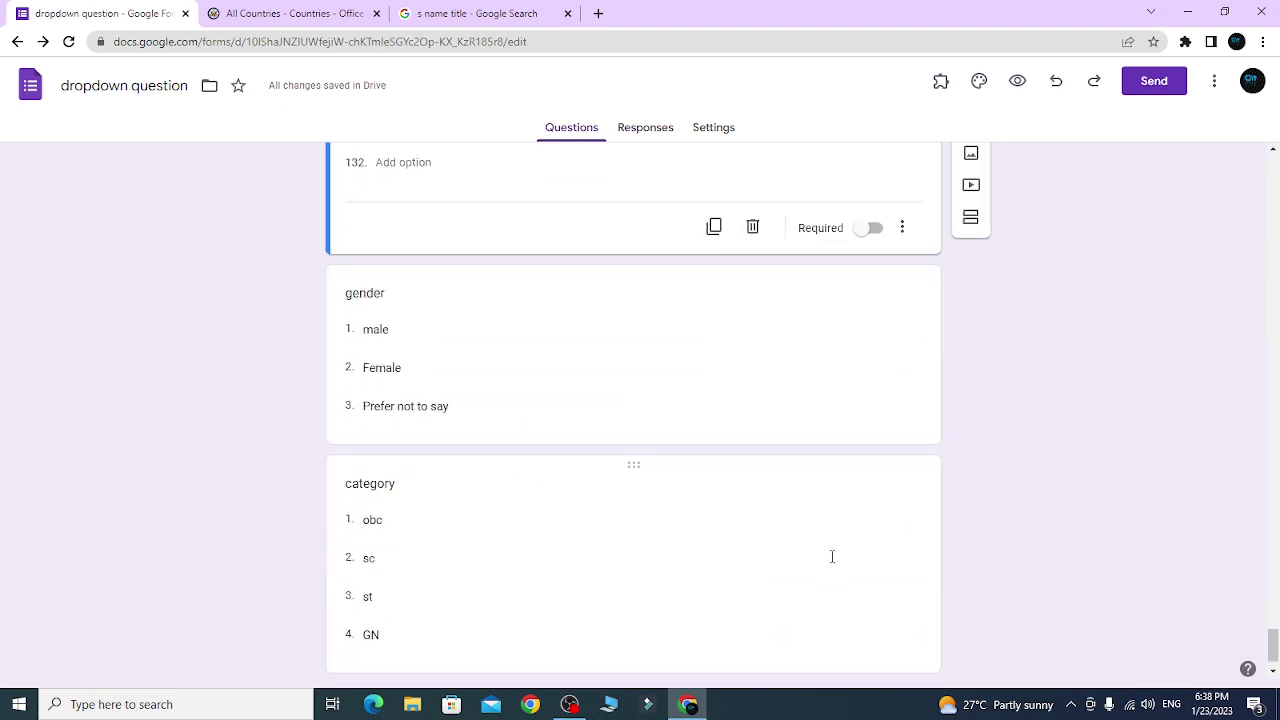
pyautogui.click(870, 228)
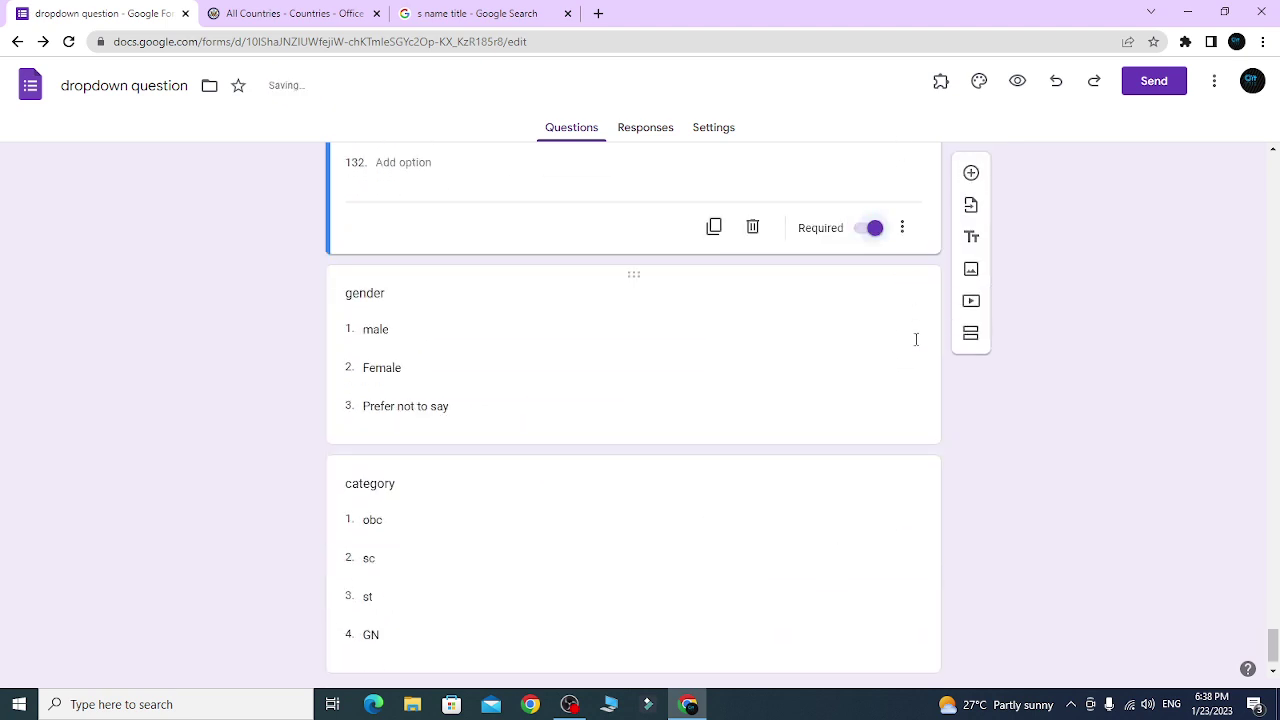
# - Make the "gender" and "category" questions required
pyautogui.click(903, 406)
pyautogui.click(874, 419)
pyautogui.scroll(-1, 803, 554)
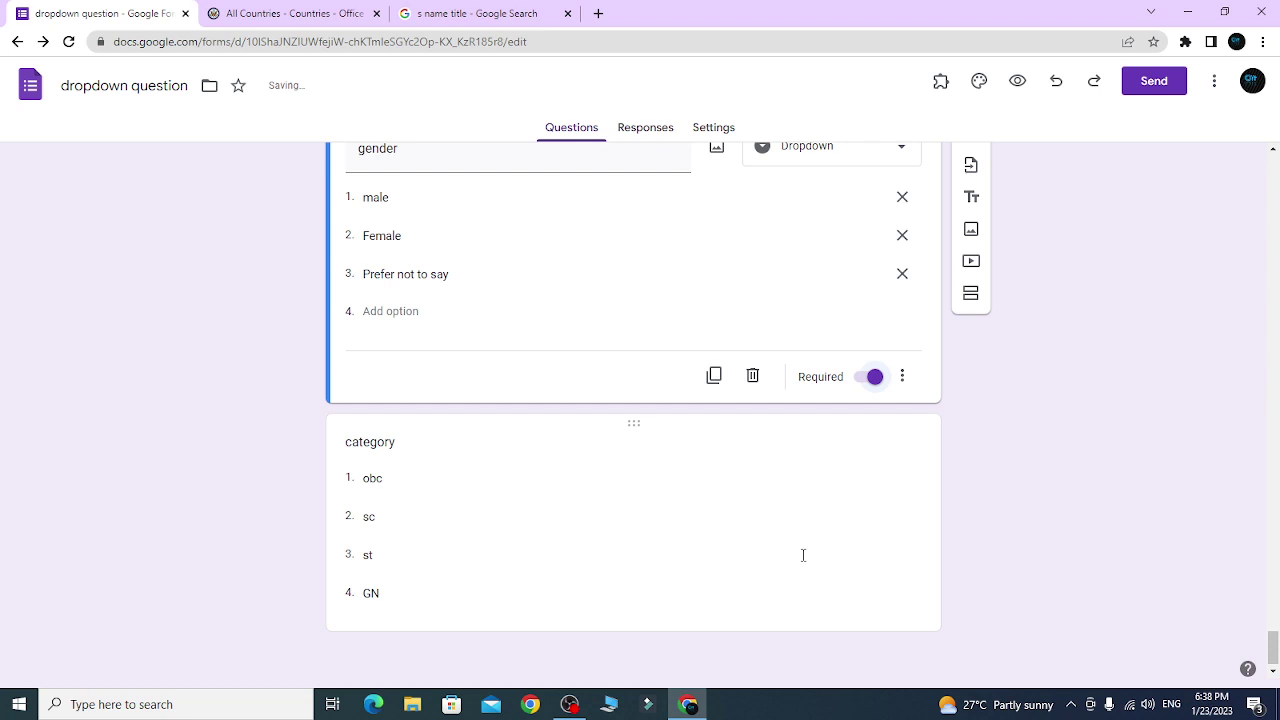
pyautogui.click(706, 549)
pyautogui.click(870, 600)
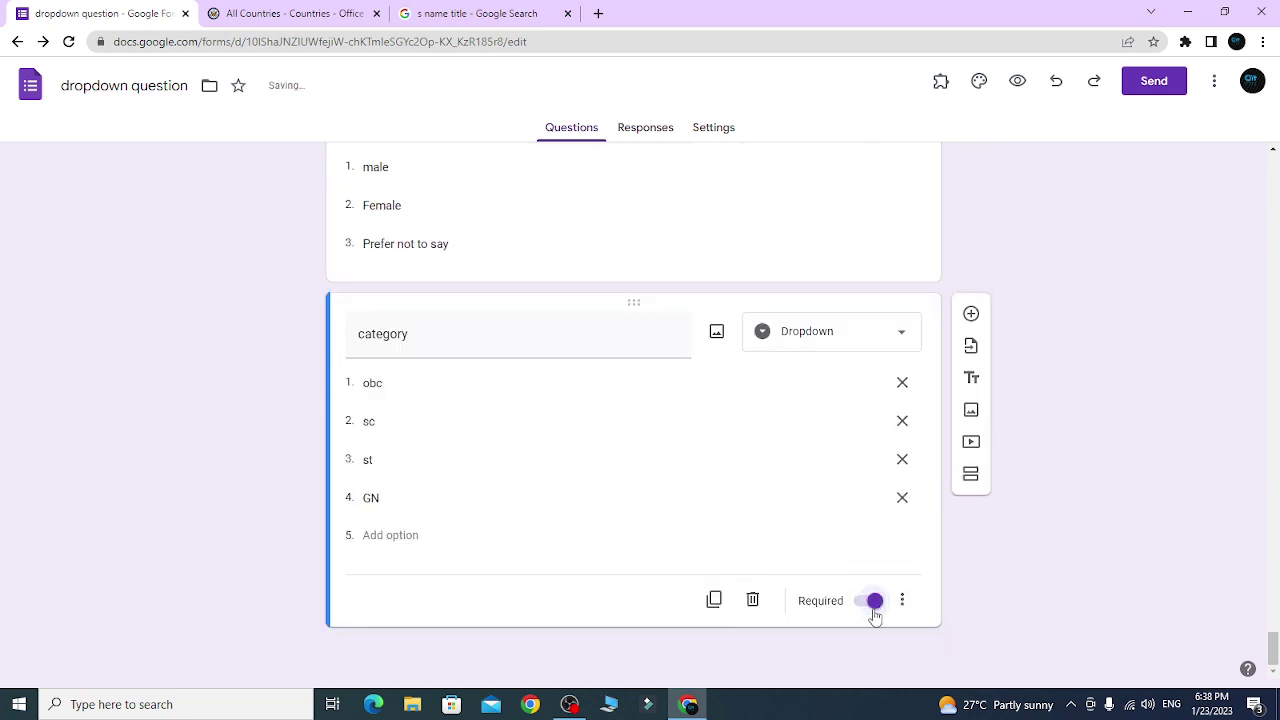
# - Preview the form and choose the first listed name as the answer to "name of employee"
pyautogui.scroll(1, 673, 493)
pyautogui.scroll(20, 670, 493)
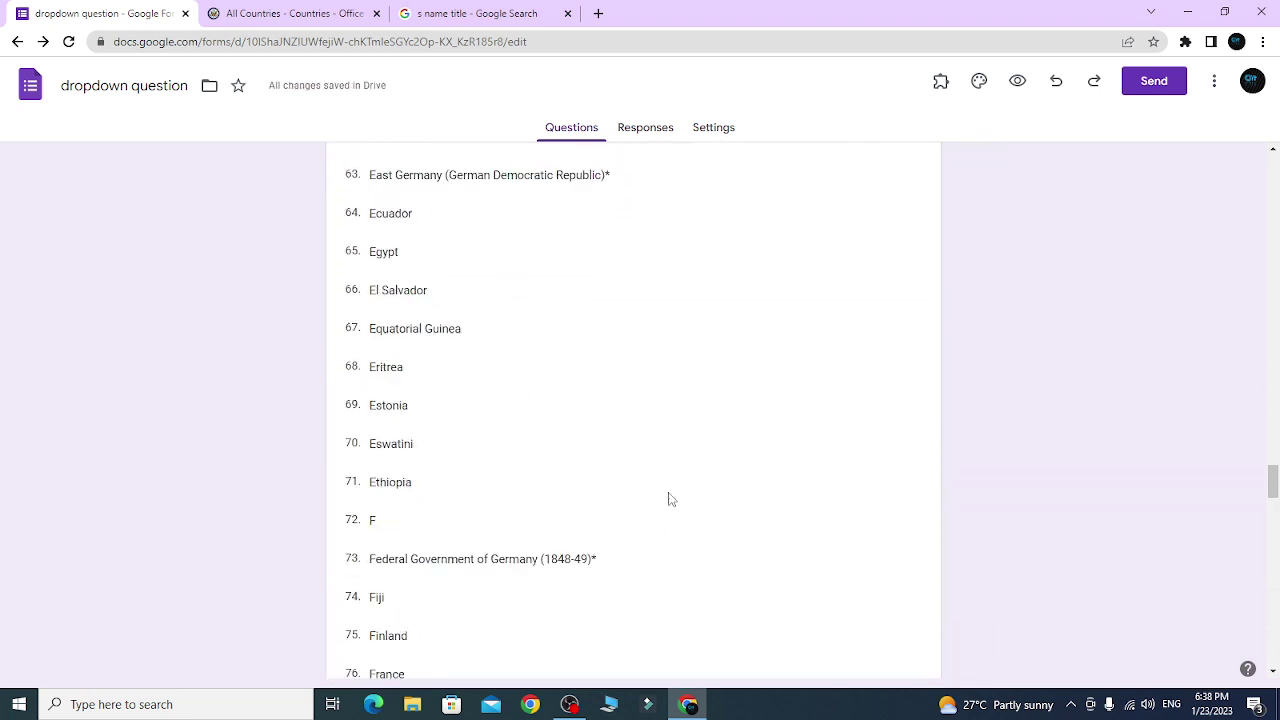
pyautogui.scroll(20, 666, 492)
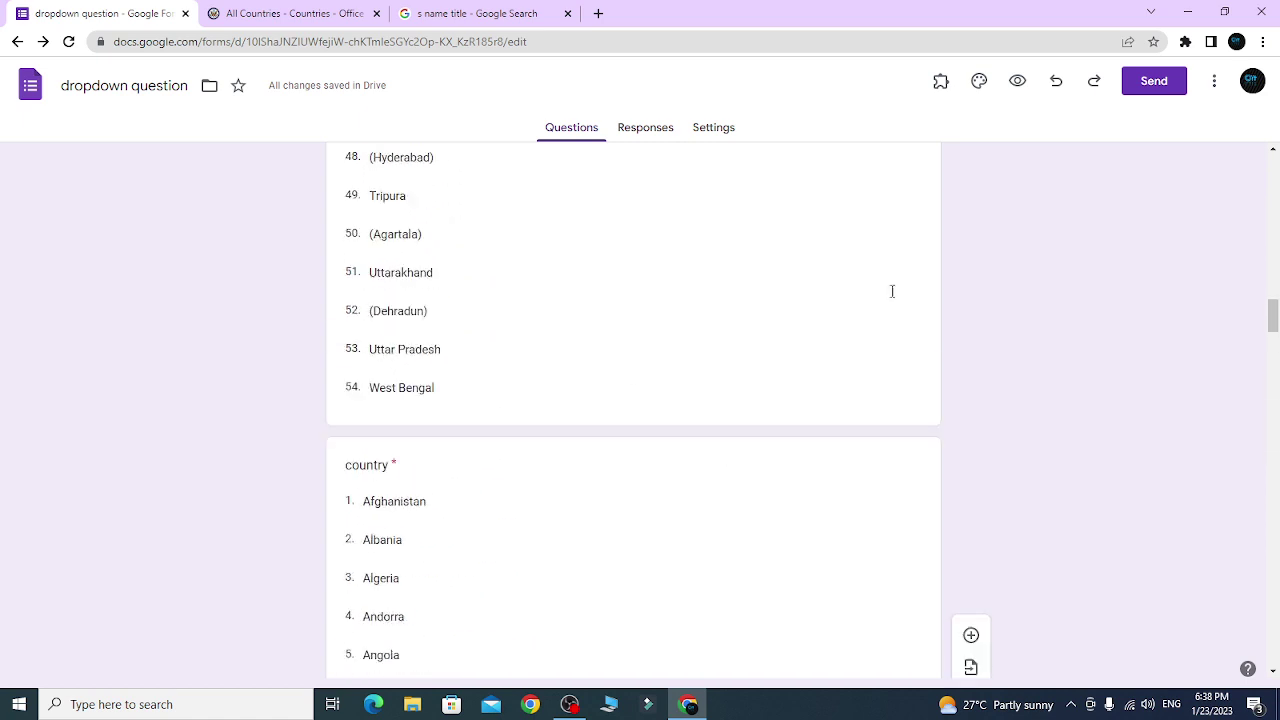
pyautogui.click(1019, 82)
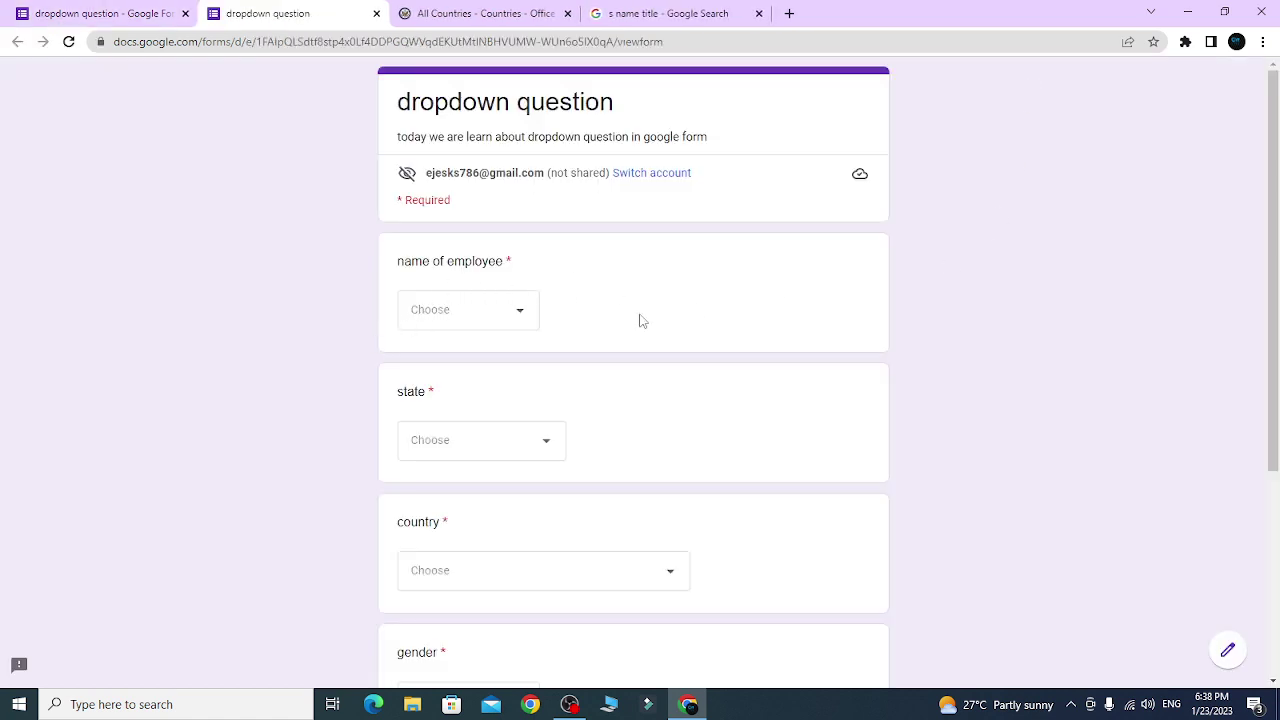
pyautogui.click(520, 329)
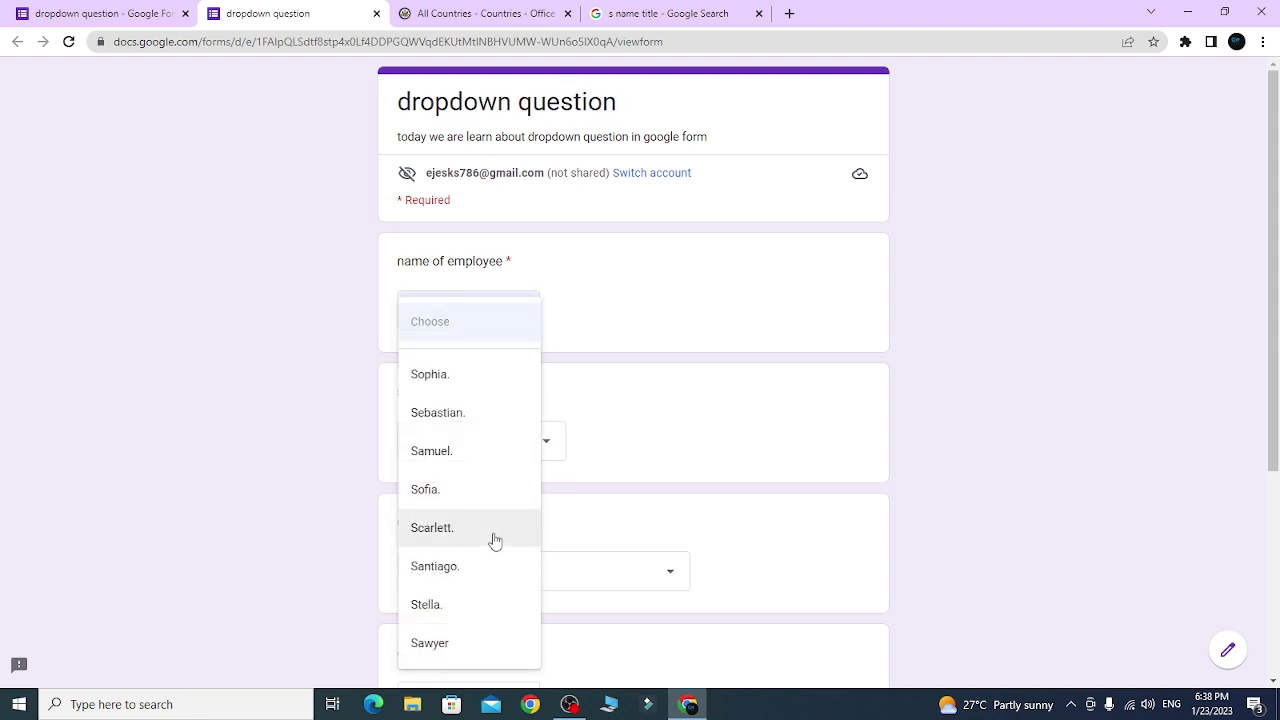
pyautogui.scroll(-3, 494, 541)
pyautogui.click(486, 390)
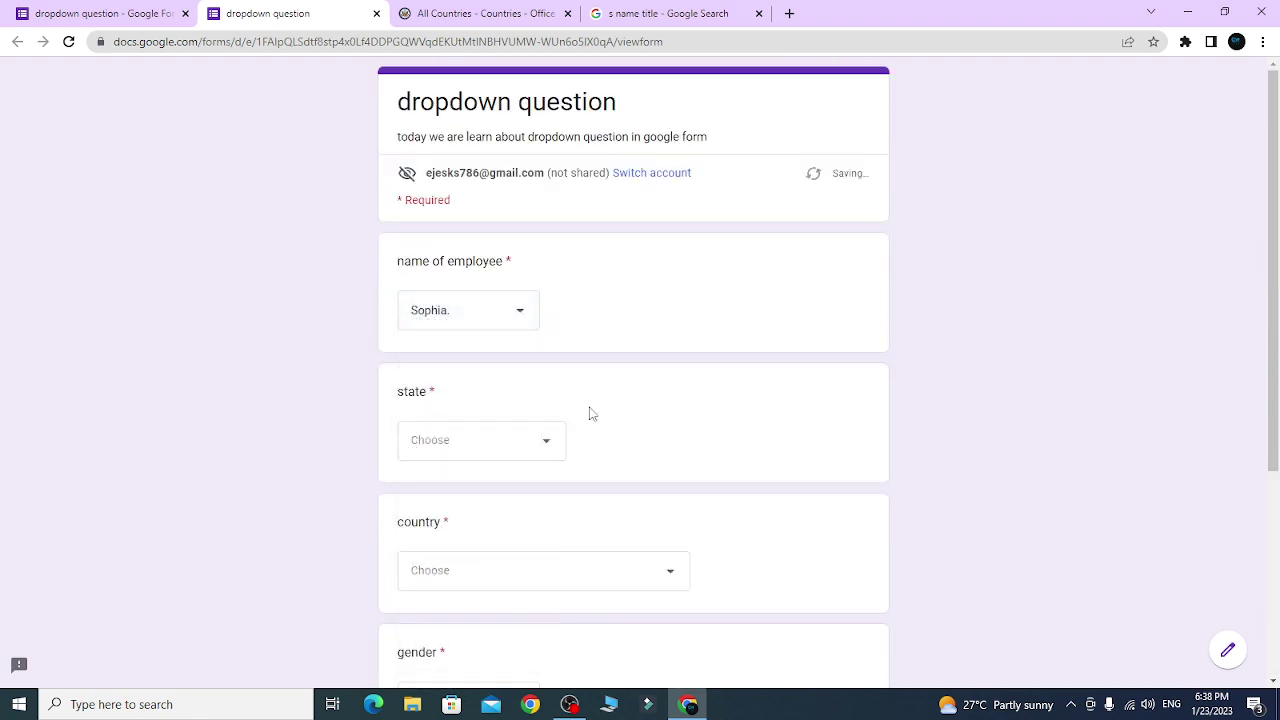
# - Try out different answers to the "state" question, choosing (Patna), (Dispur) and (Itanagar) in turn
pyautogui.click(474, 444)
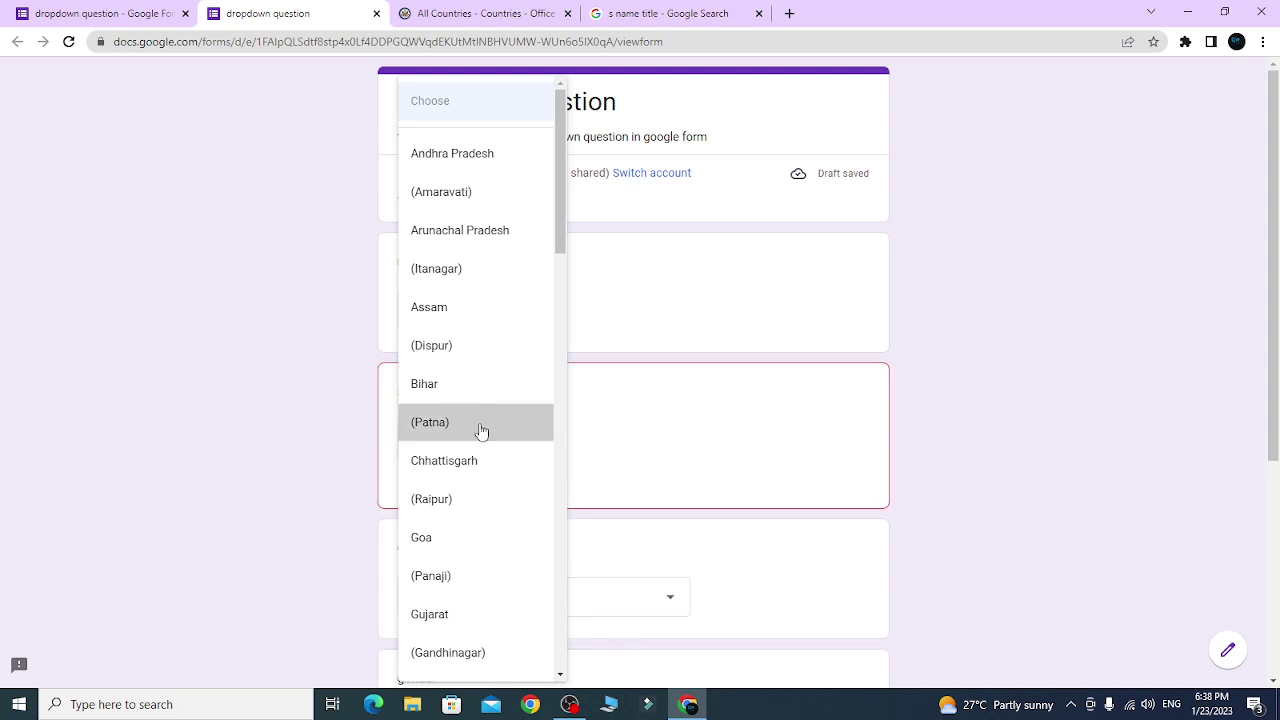
pyautogui.click(480, 431)
pyautogui.click(511, 451)
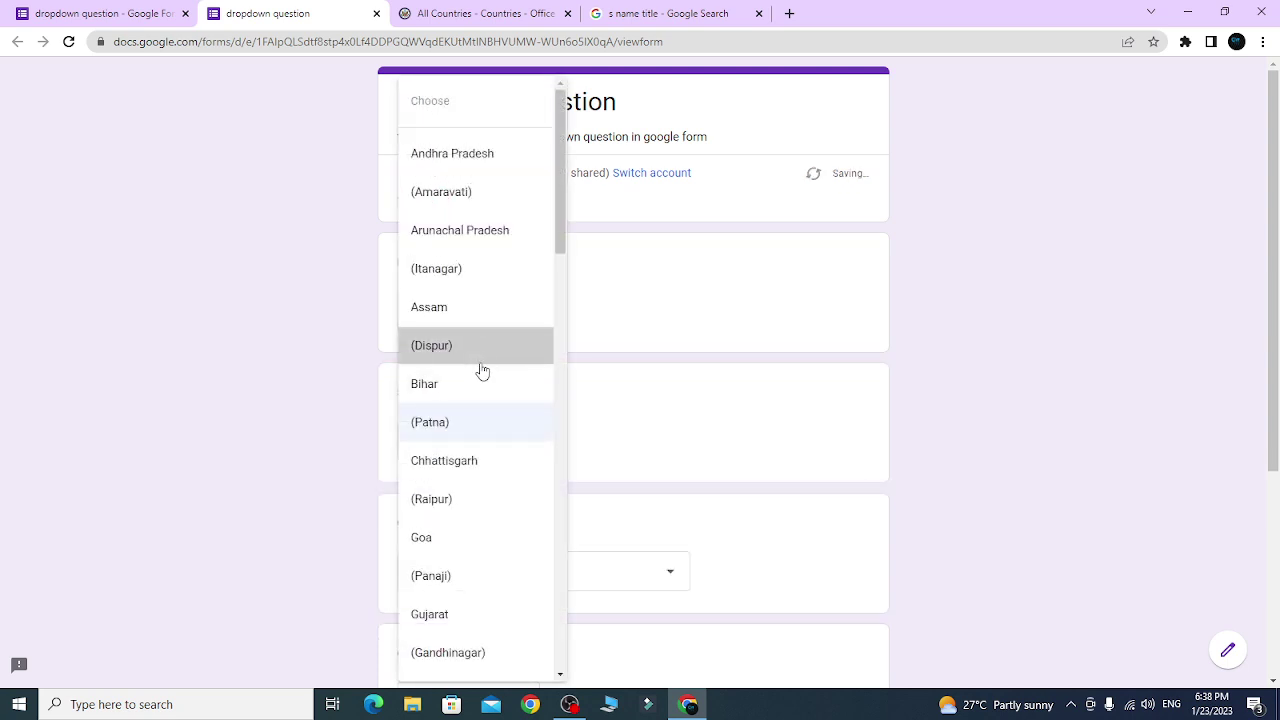
pyautogui.click(480, 358)
pyautogui.click(535, 449)
pyautogui.click(494, 278)
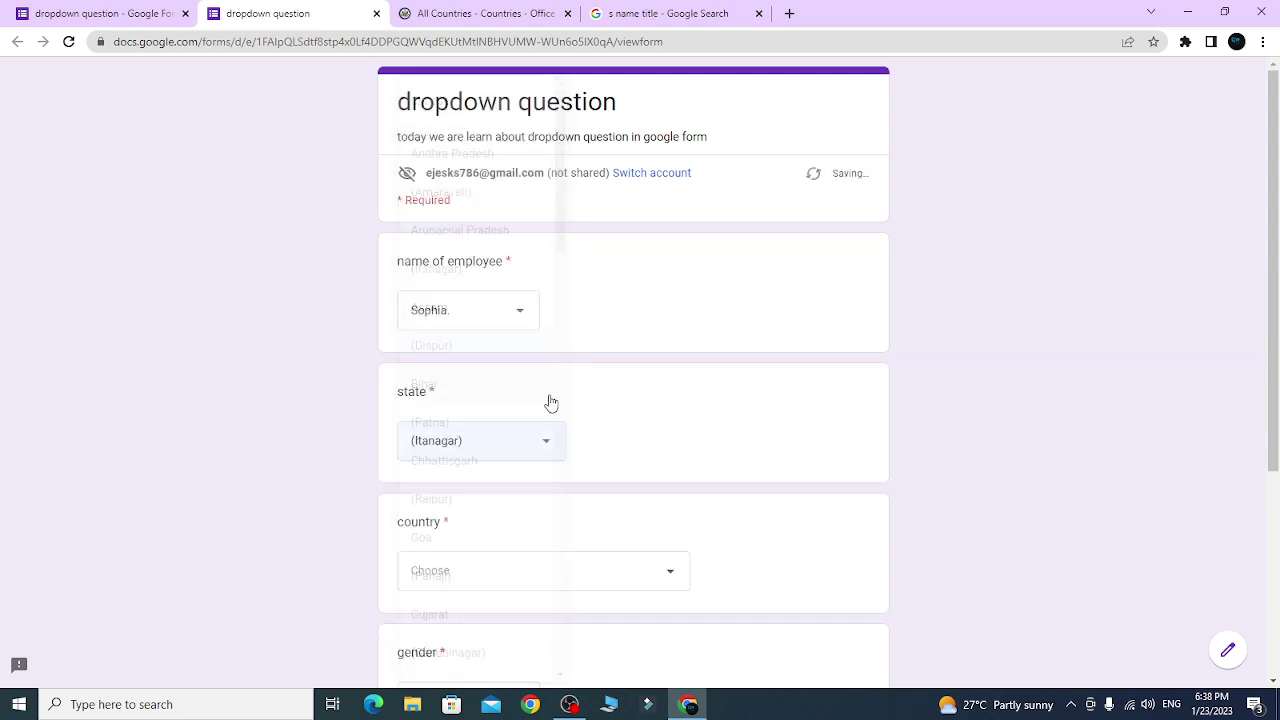
# - Find India in the "country" question's option list and choose it as the answer
pyautogui.scroll(-2, 601, 544)
pyautogui.click(534, 416)
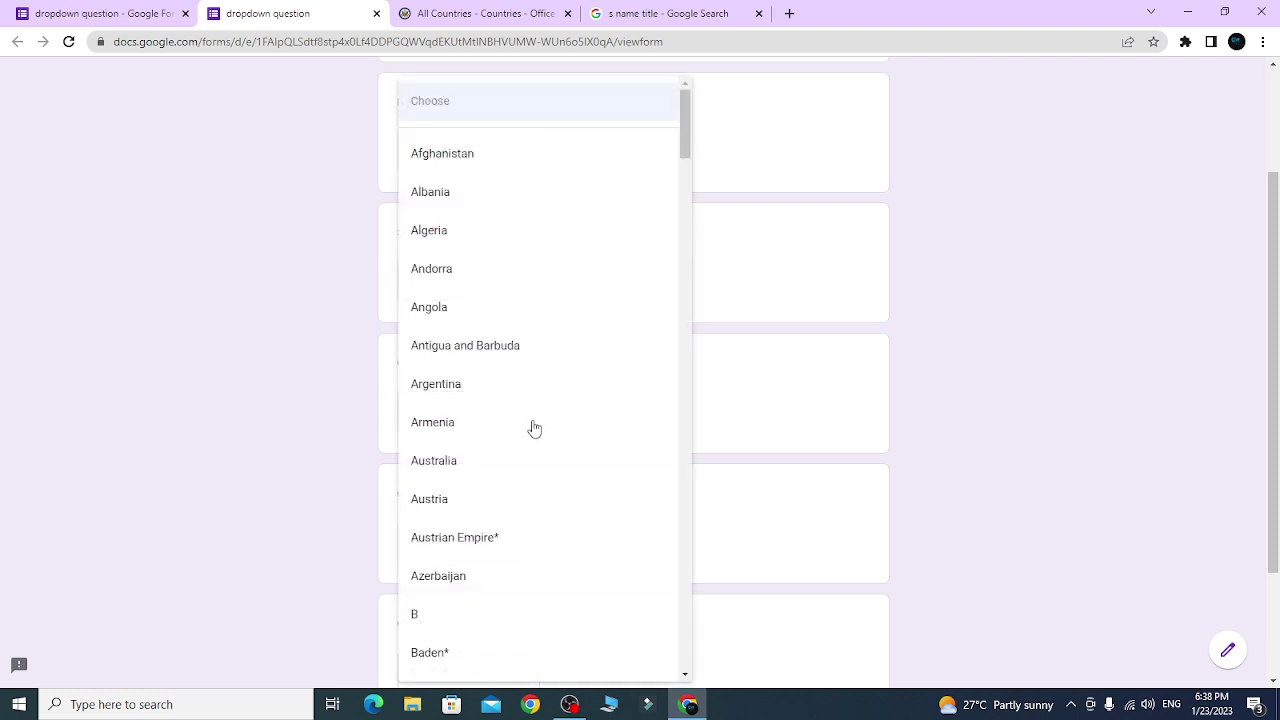
pyautogui.scroll(-2, 525, 420)
pyautogui.scroll(2, 524, 404)
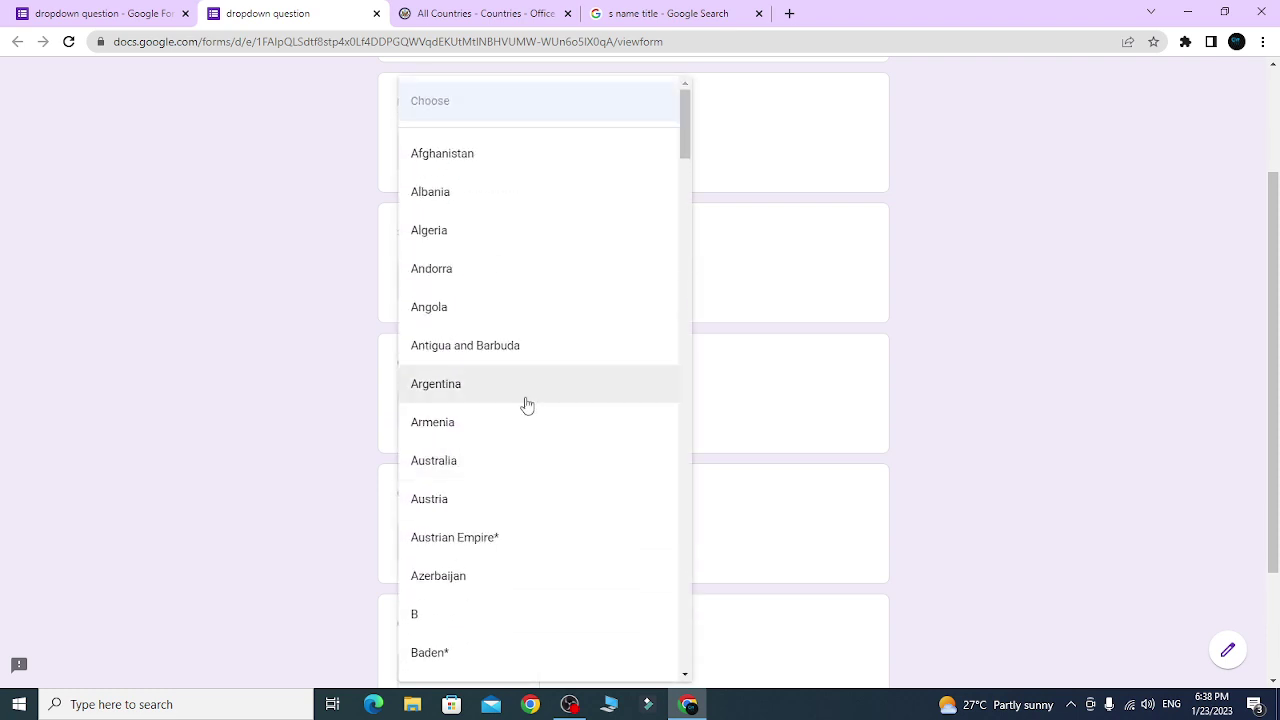
pyautogui.write('in')
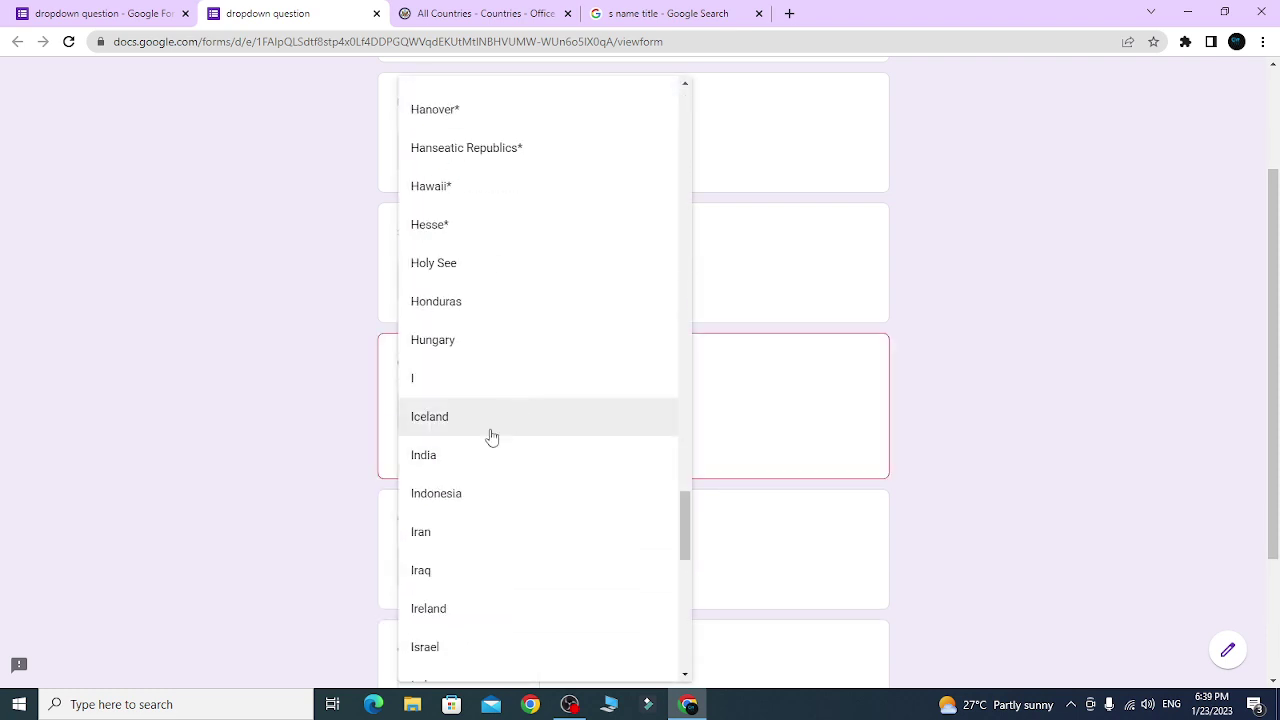
pyautogui.click(463, 462)
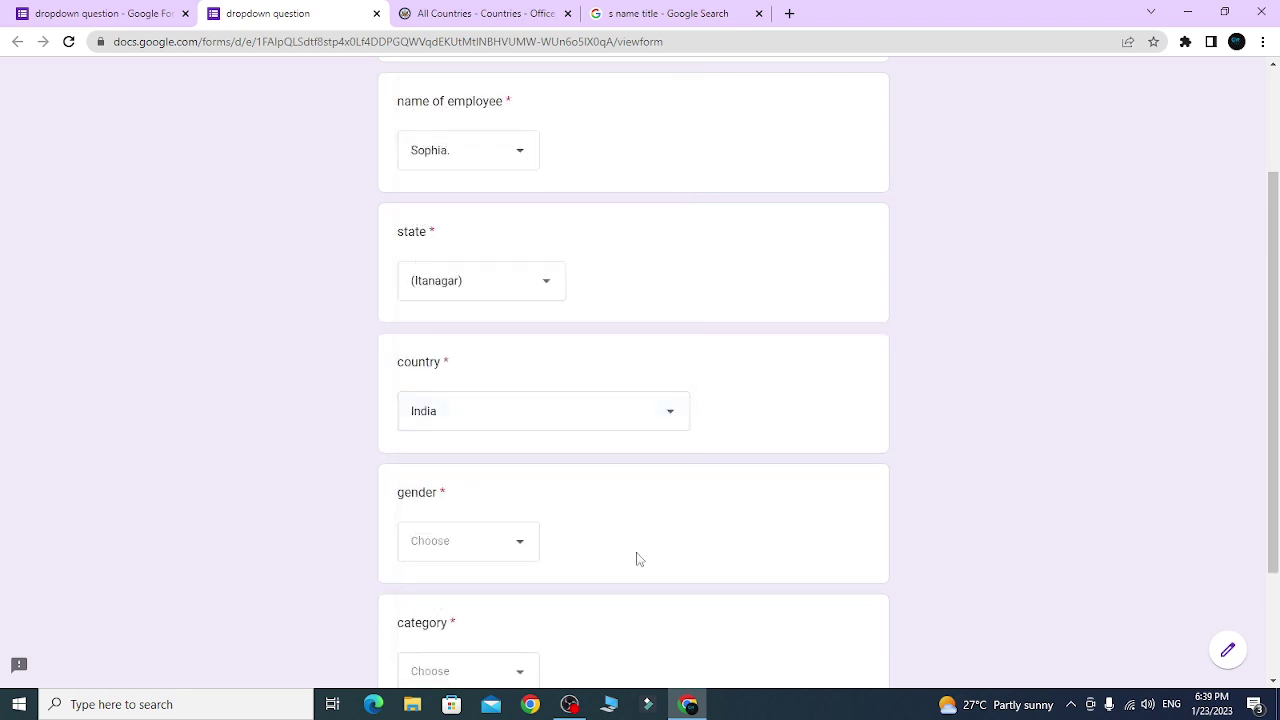
# - Set the answer to the "state" question to Gujarat
pyautogui.click(481, 291)
pyautogui.write('gu')
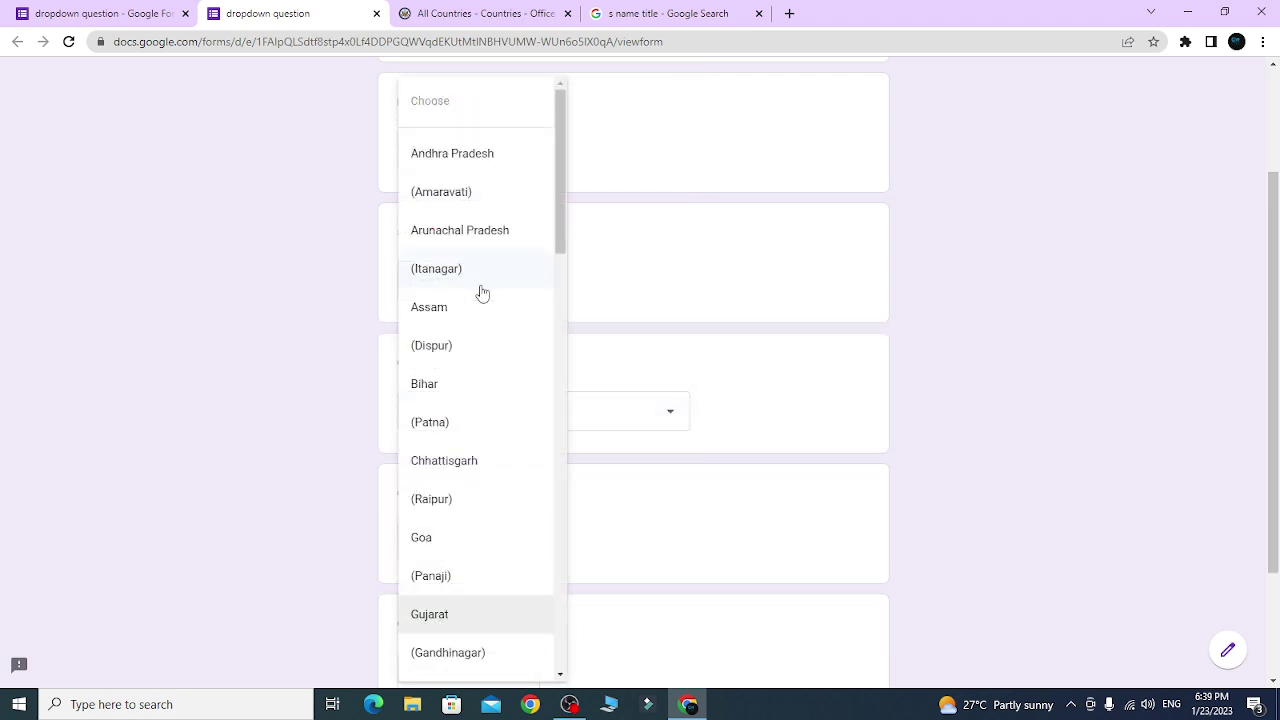
pyautogui.click(508, 612)
# - Answer the "gender" question with male and the "category" question with obc
pyautogui.click(466, 541)
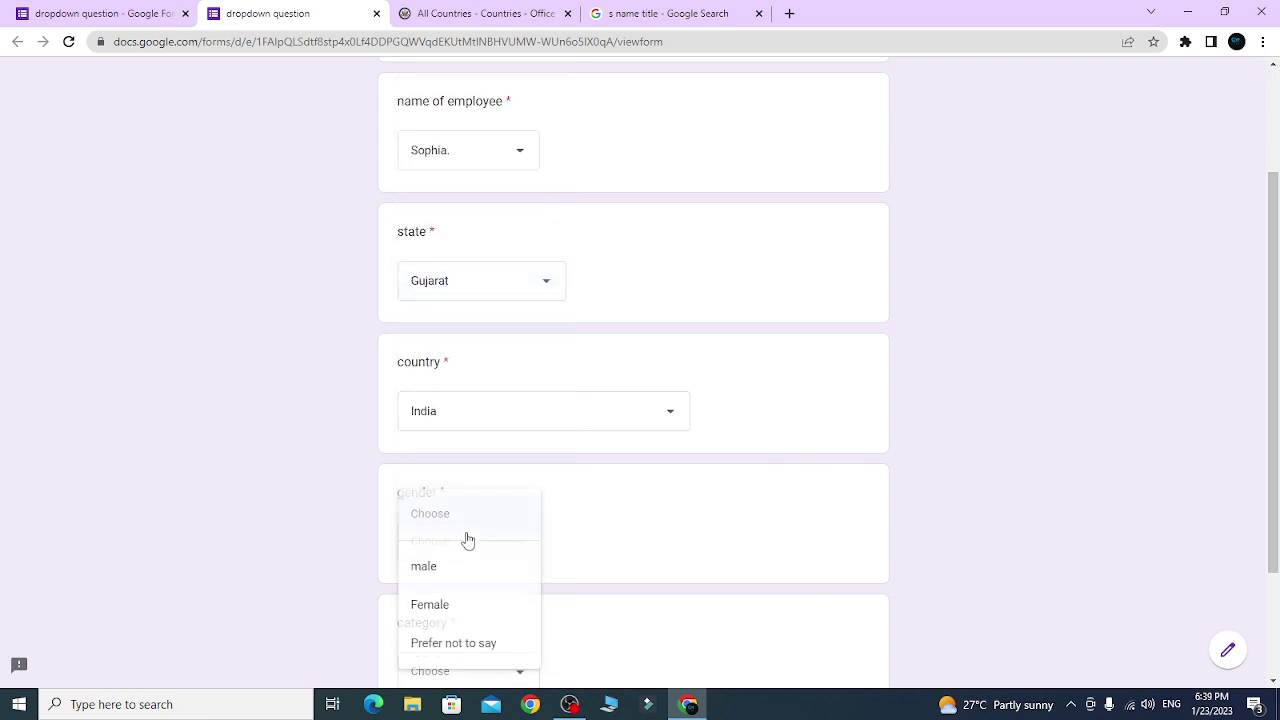
pyautogui.click(478, 576)
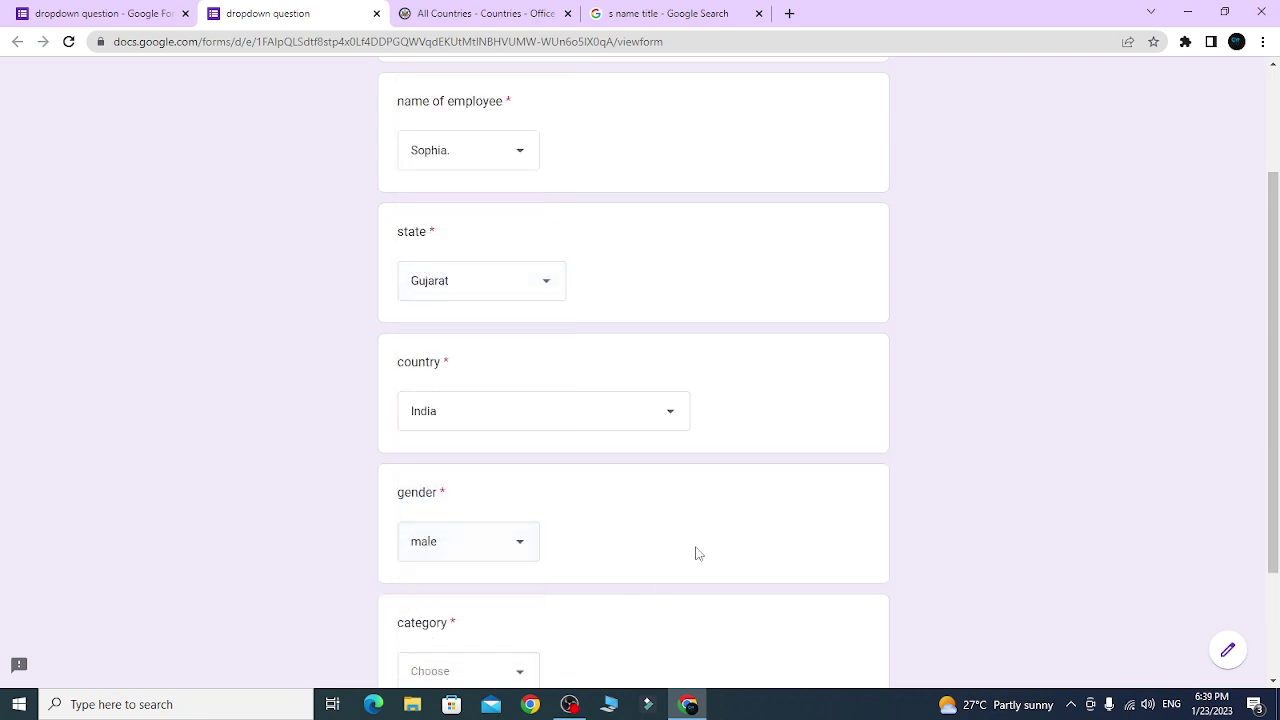
pyautogui.scroll(-2, 694, 551)
pyautogui.click(459, 512)
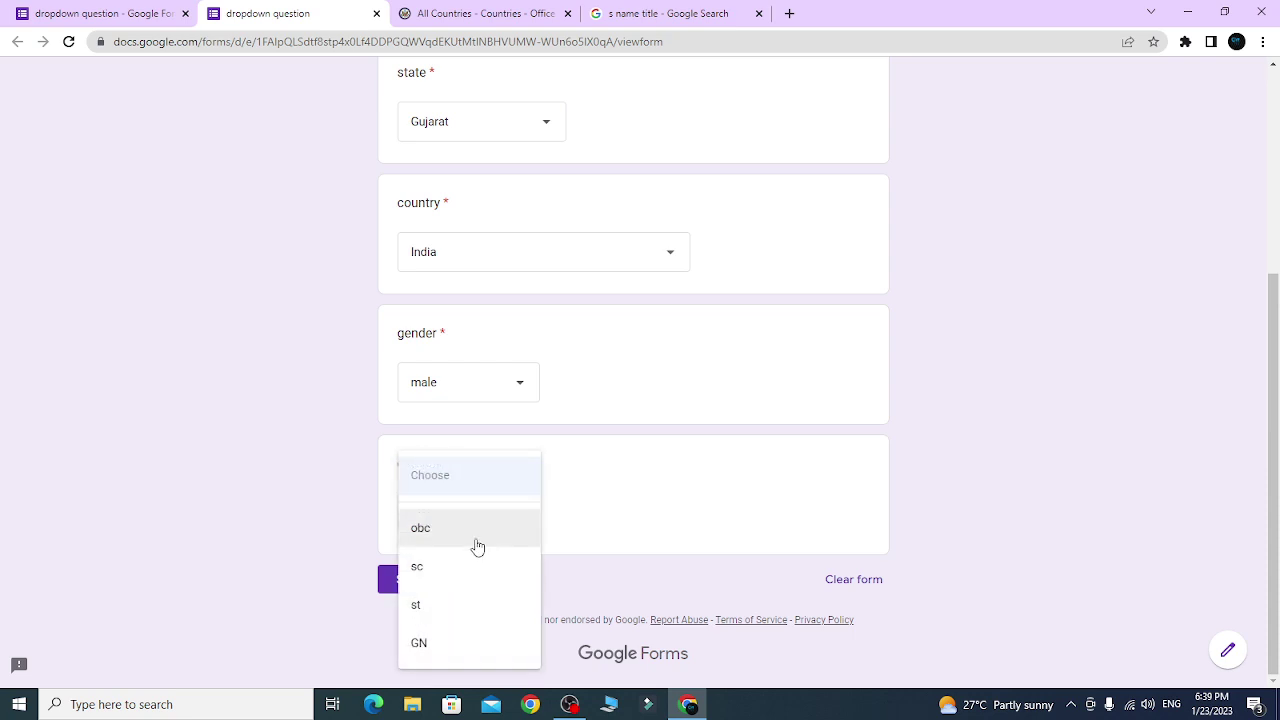
pyautogui.click(477, 543)
# - Check the chosen answers from start to end and submit the form response
pyautogui.scroll(3, 494, 391)
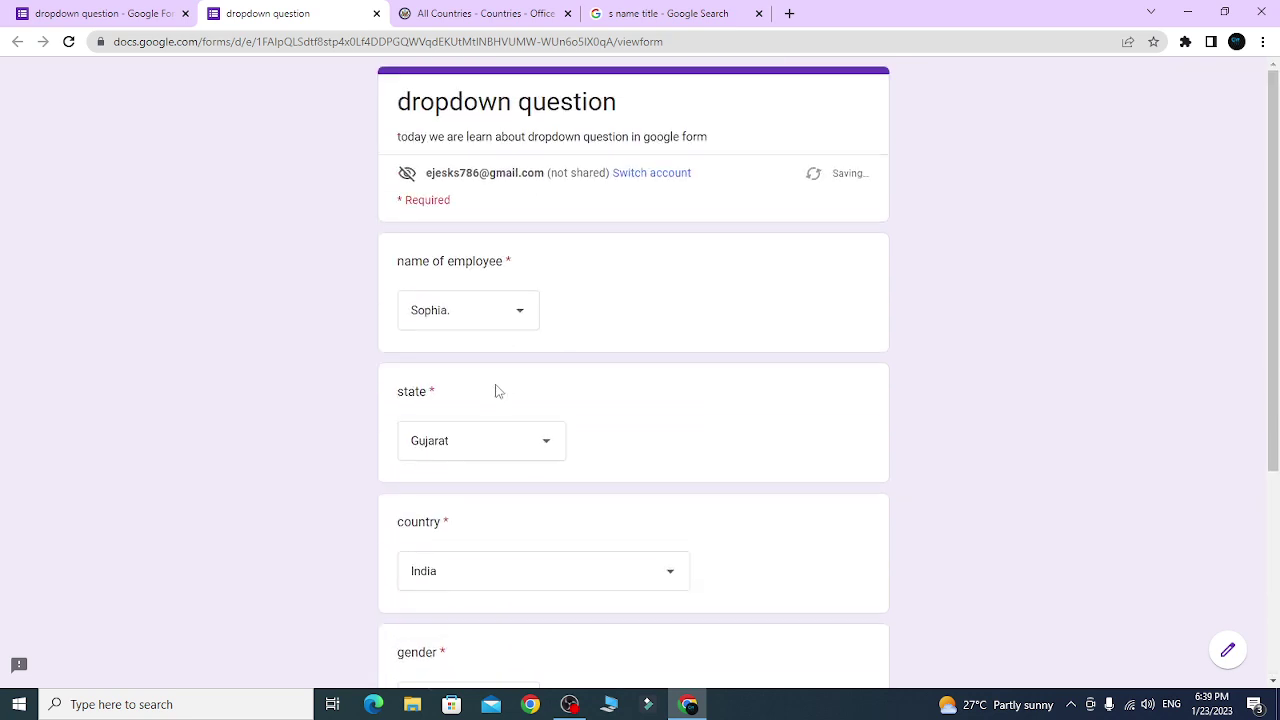
pyautogui.scroll(-3, 489, 397)
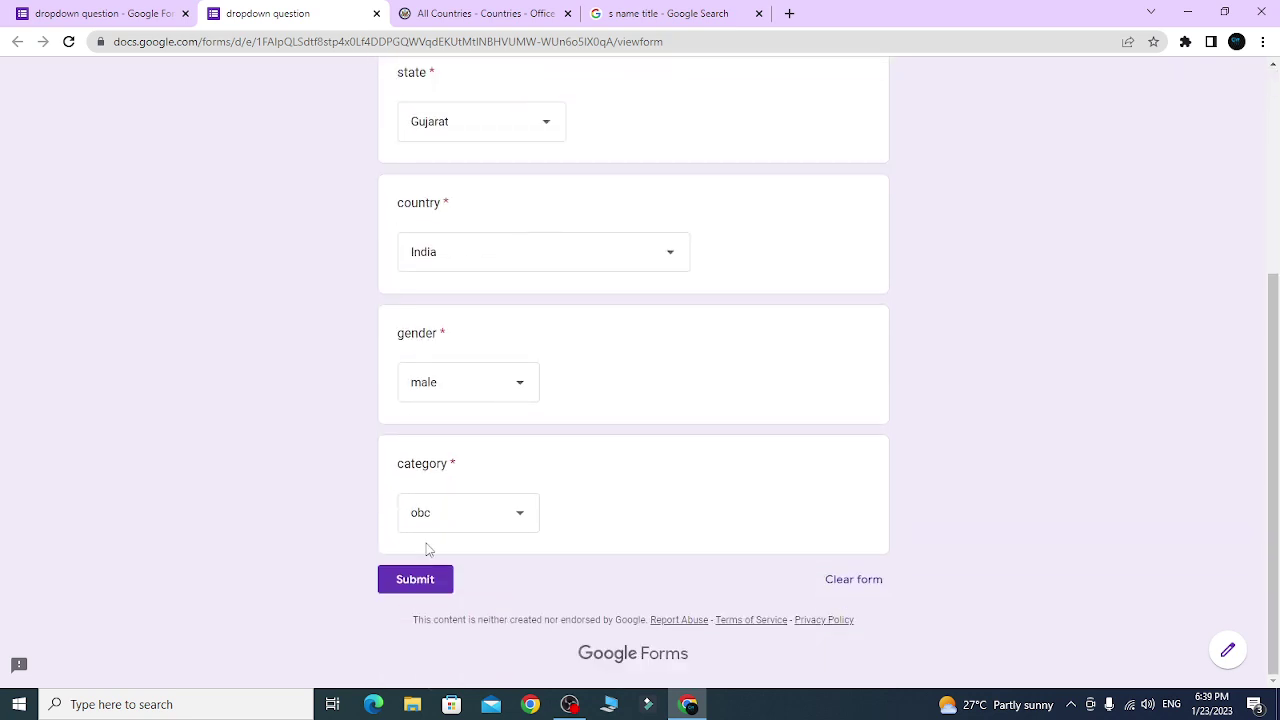
pyautogui.click(418, 583)
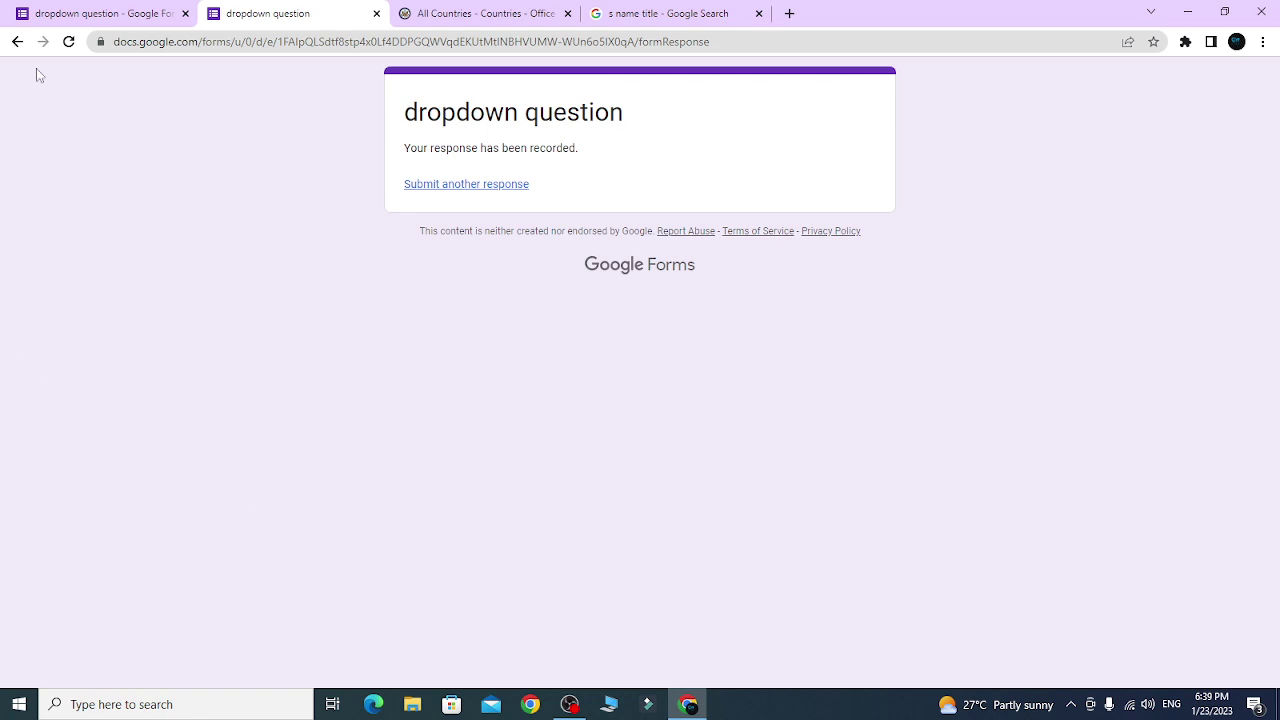
# - Return to the form editor and view the question types offered for "name of employee" and the list of installed add-ons
pyautogui.click(95, 13)
pyautogui.scroll(20, 833, 321)
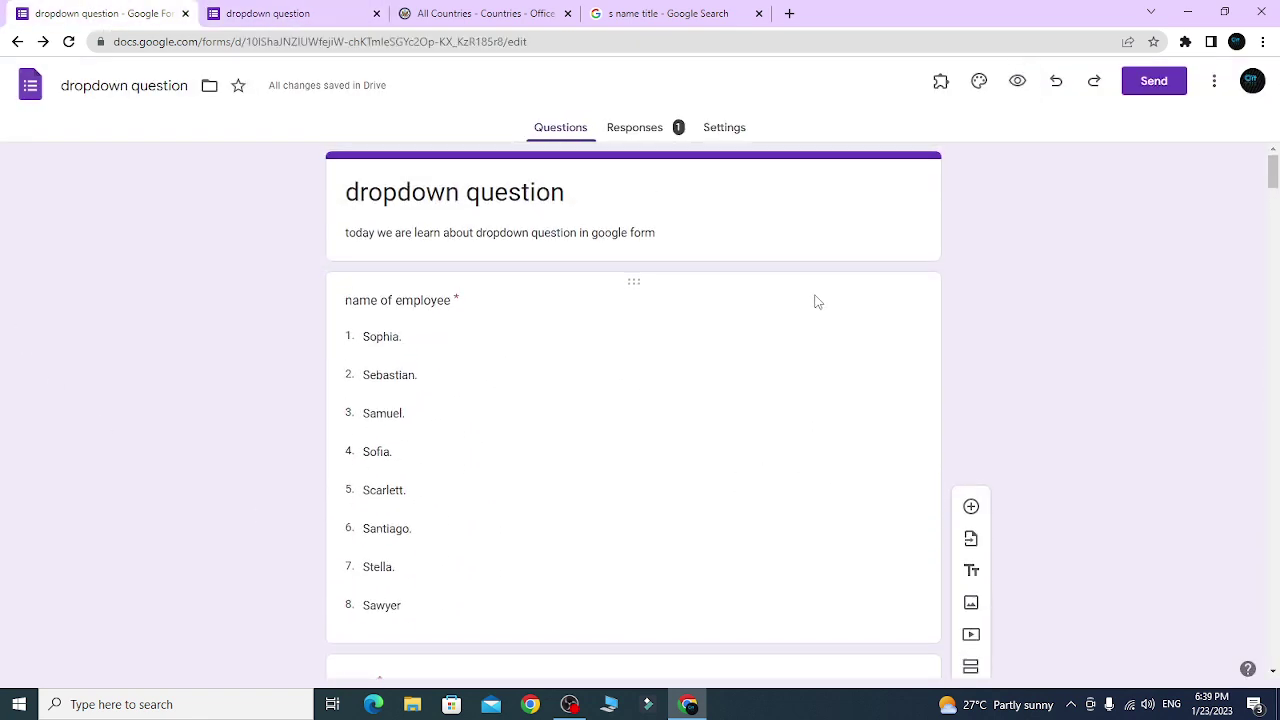
pyautogui.click(817, 303)
pyautogui.click(881, 319)
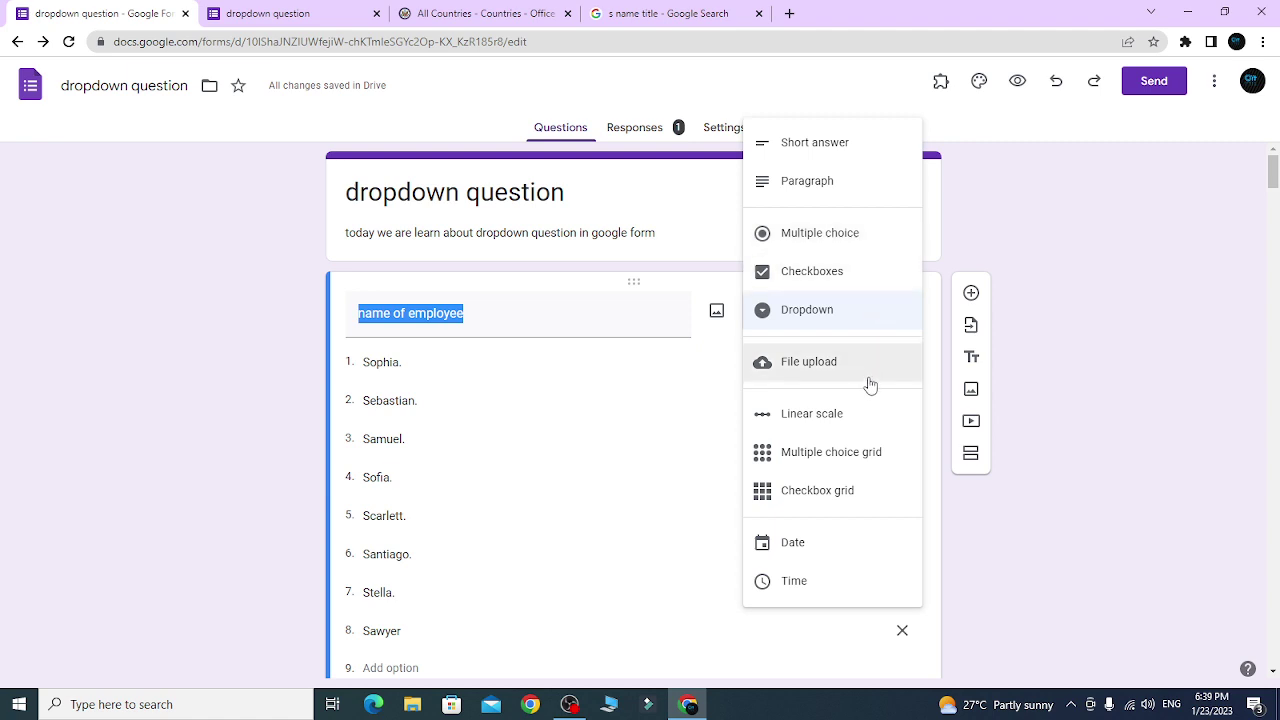
pyautogui.click(1102, 362)
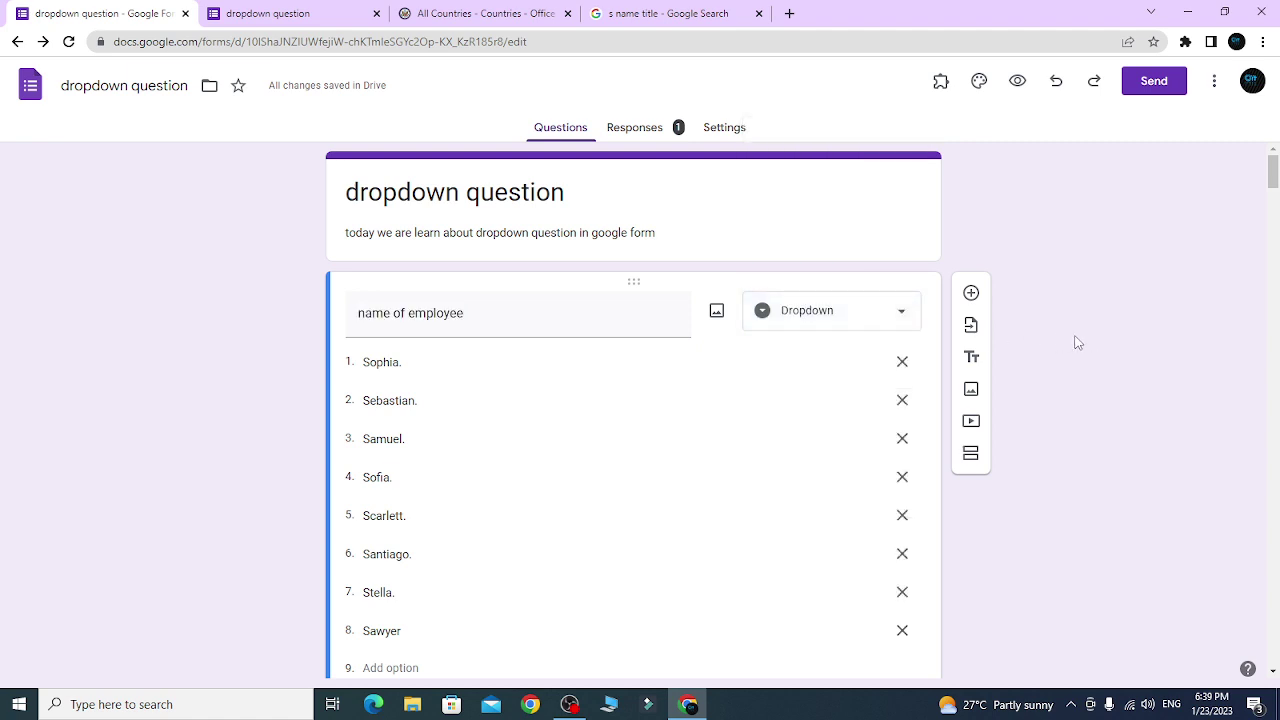
pyautogui.click(943, 86)
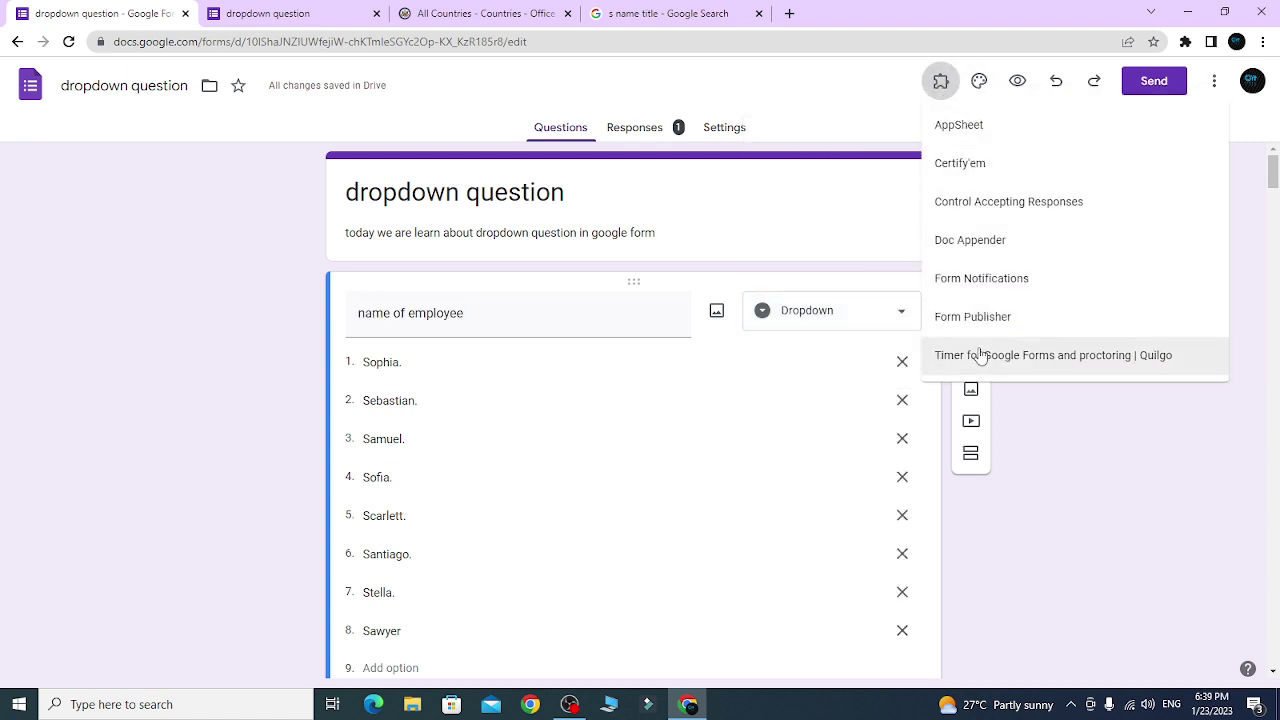